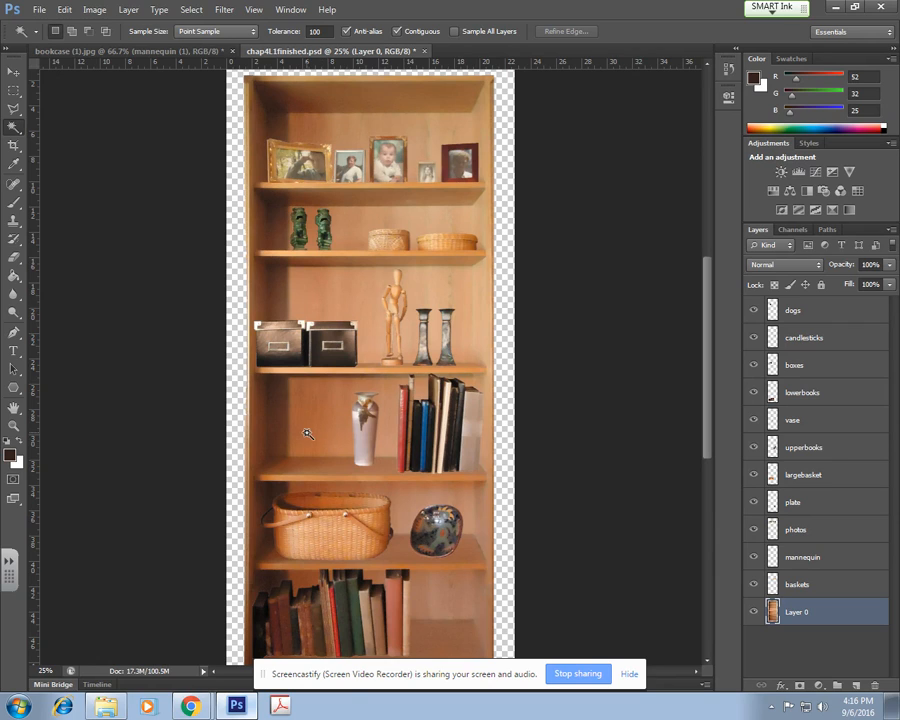
# Step: Switch to the Lesson 04 document in Chrome, open its linked step-by-step shadow instructions and read the first step
pyautogui.moveTo(190, 706)
pyautogui.click(177, 653)
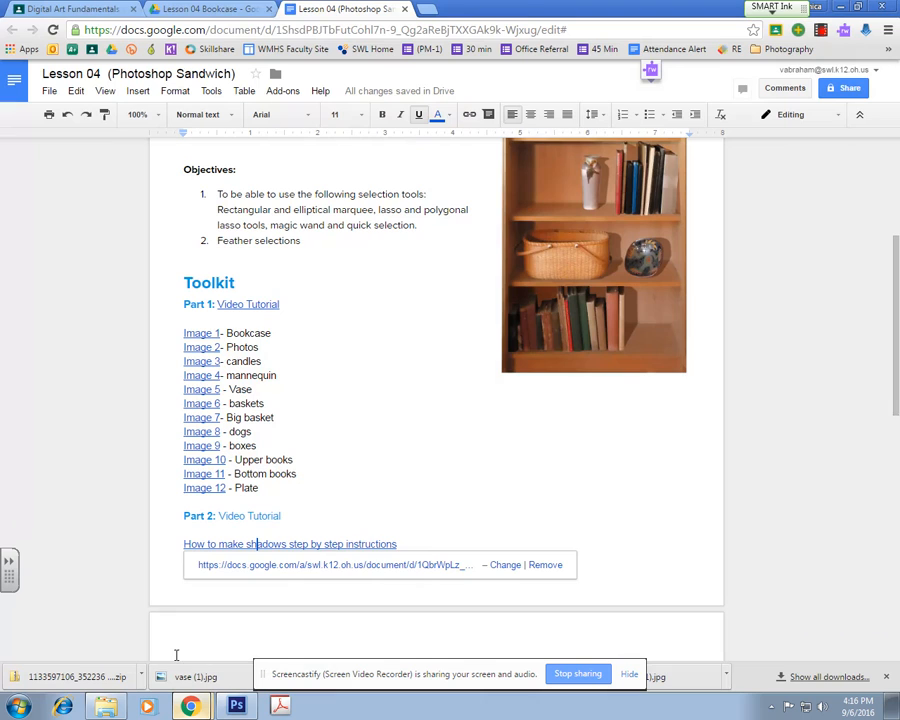
pyautogui.click(348, 488)
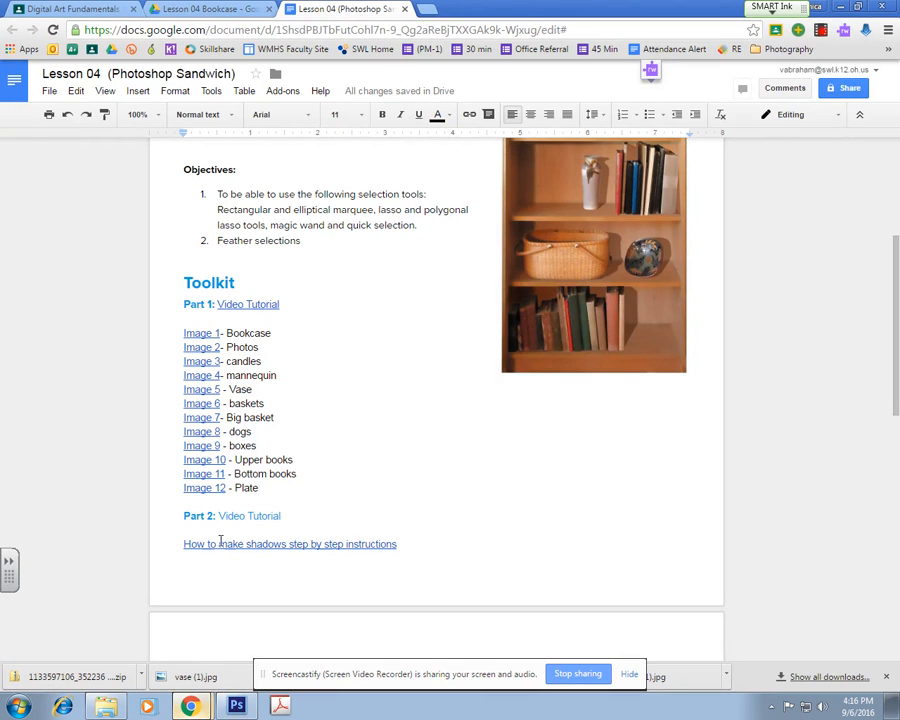
pyautogui.click(234, 544)
pyautogui.click(272, 558)
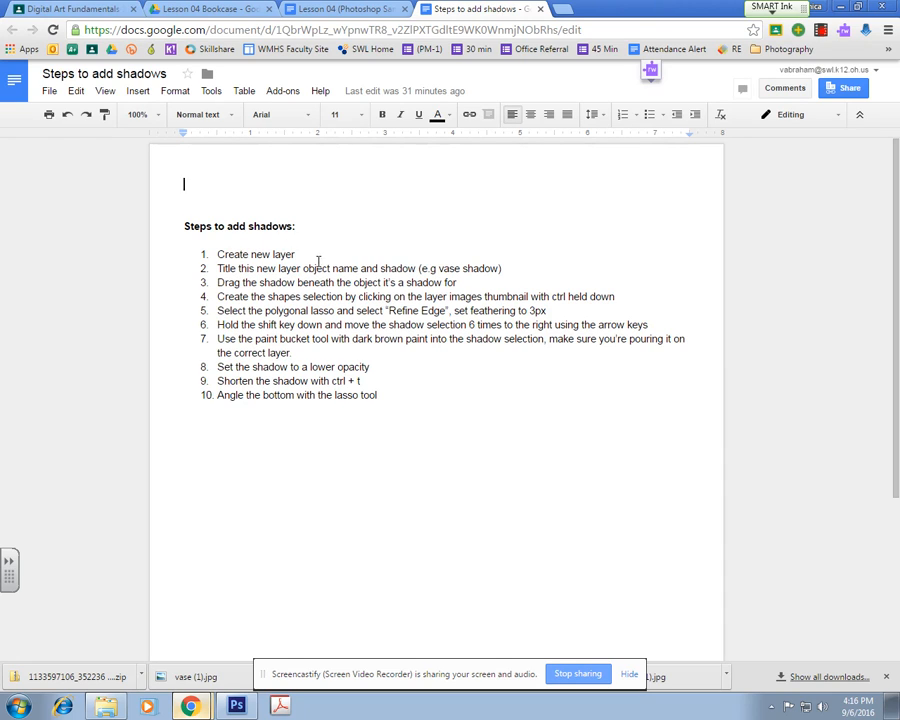
pyautogui.click(218, 254)
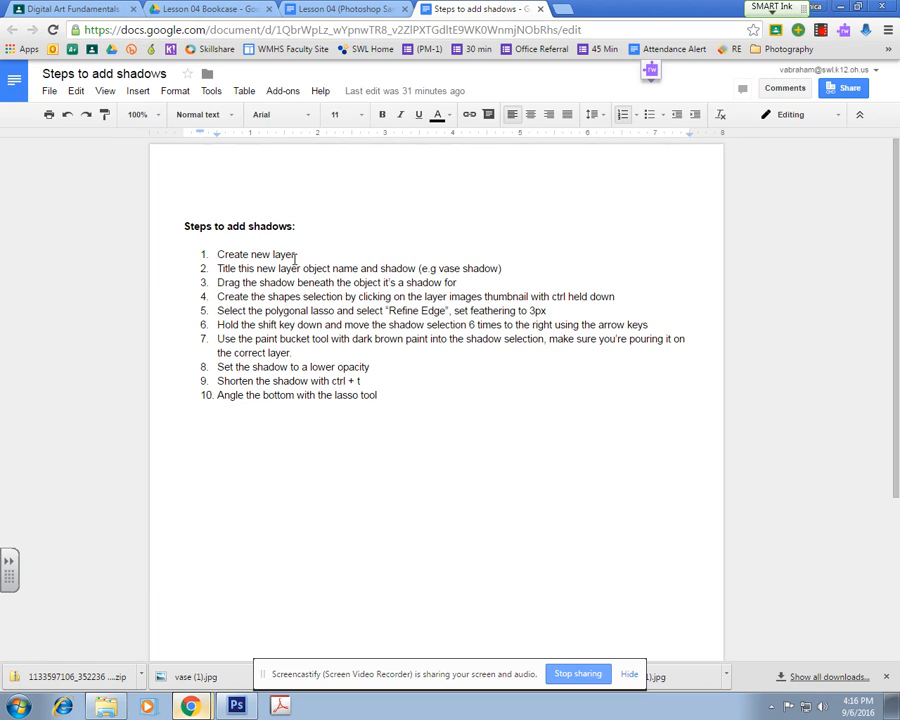
# Step: In Photoshop, create a new layer, place it directly beneath the vase layer and name it "vase shadow"
pyautogui.click(236, 706)
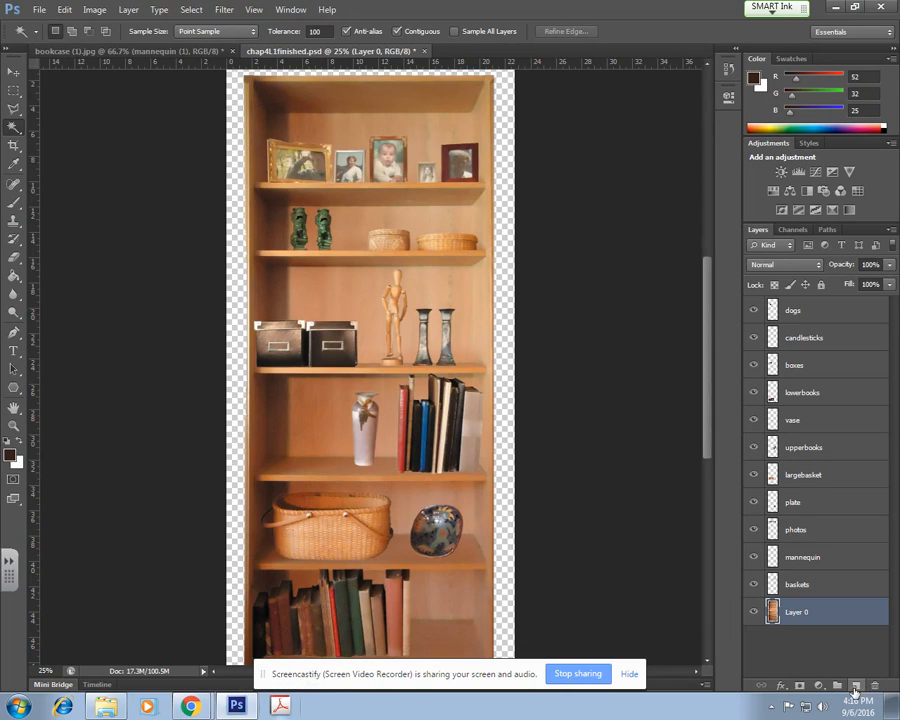
pyautogui.click(856, 688)
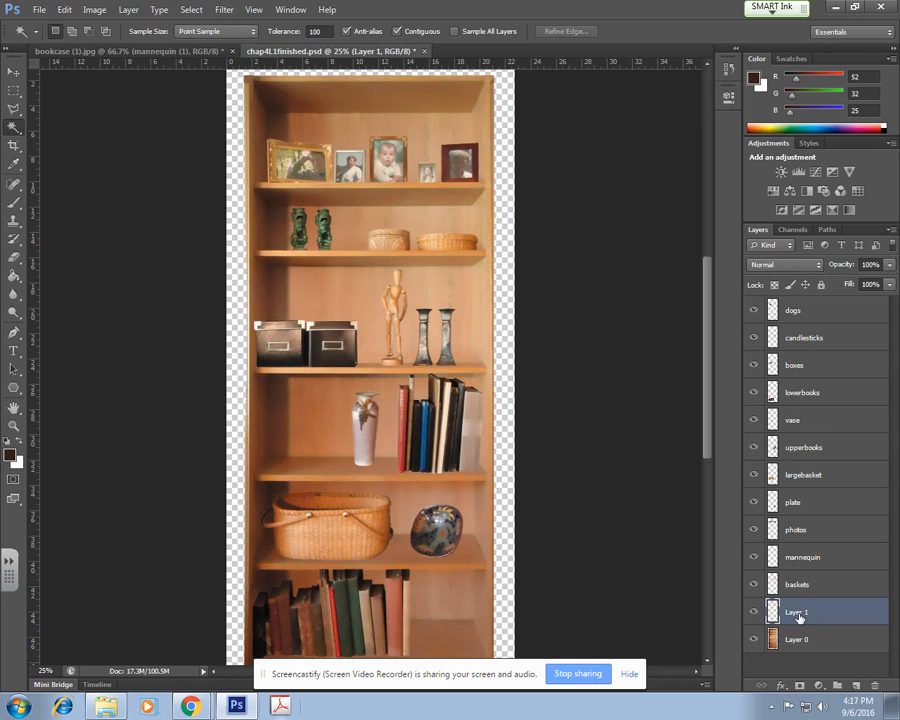
pyautogui.moveTo(797, 615); pyautogui.dragTo(817, 450)
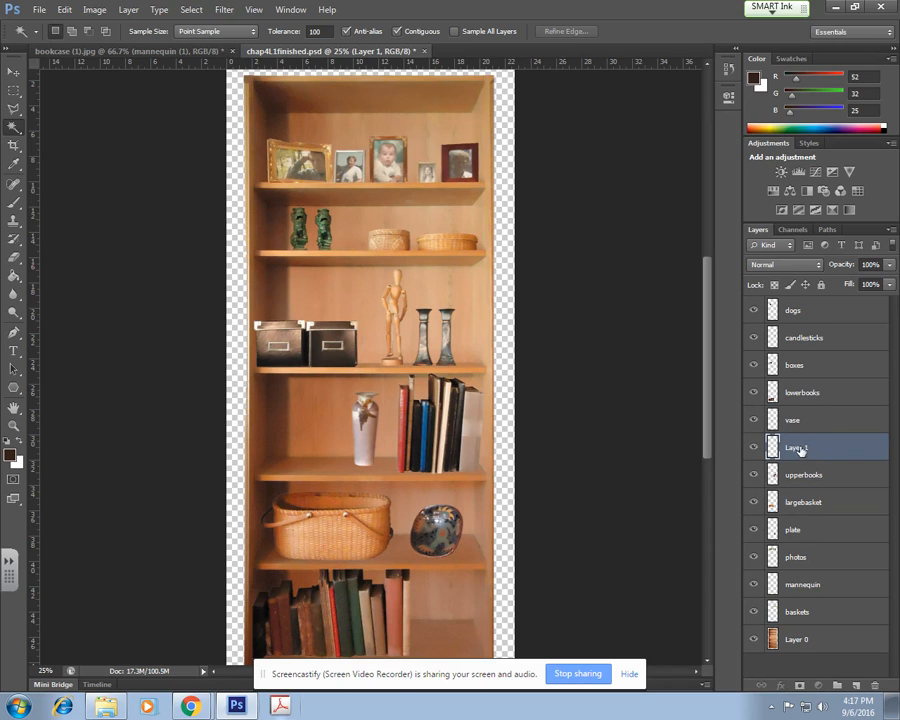
pyautogui.doubleClick(797, 448)
pyautogui.write('vas')
pyautogui.click(860, 452)
# Step: Switch to the shadow instructions in Chrome and review the steps on naming, layer order and creating the shape's selection
pyautogui.moveTo(188, 706)
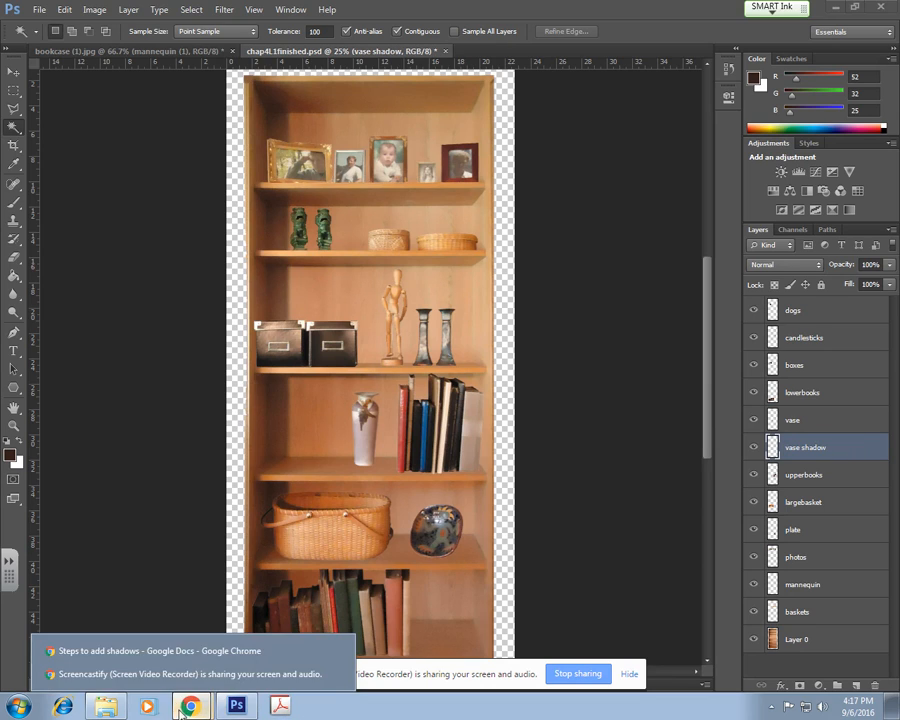
pyautogui.click(176, 653)
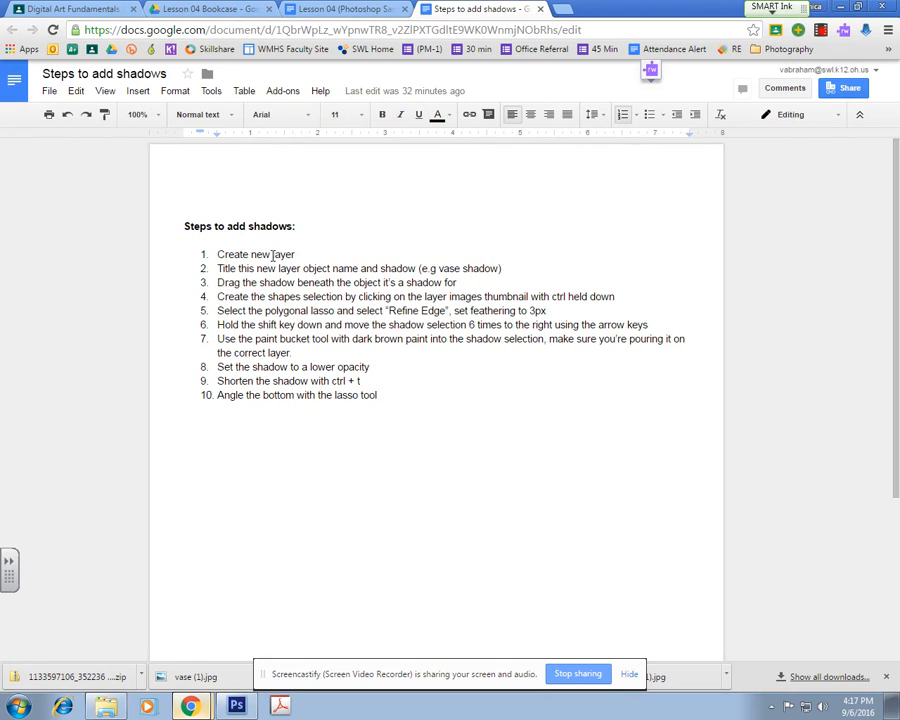
pyautogui.moveTo(506, 272); pyautogui.dragTo(213, 272)
pyautogui.moveTo(444, 283); pyautogui.dragTo(276, 284)
pyautogui.click(394, 283)
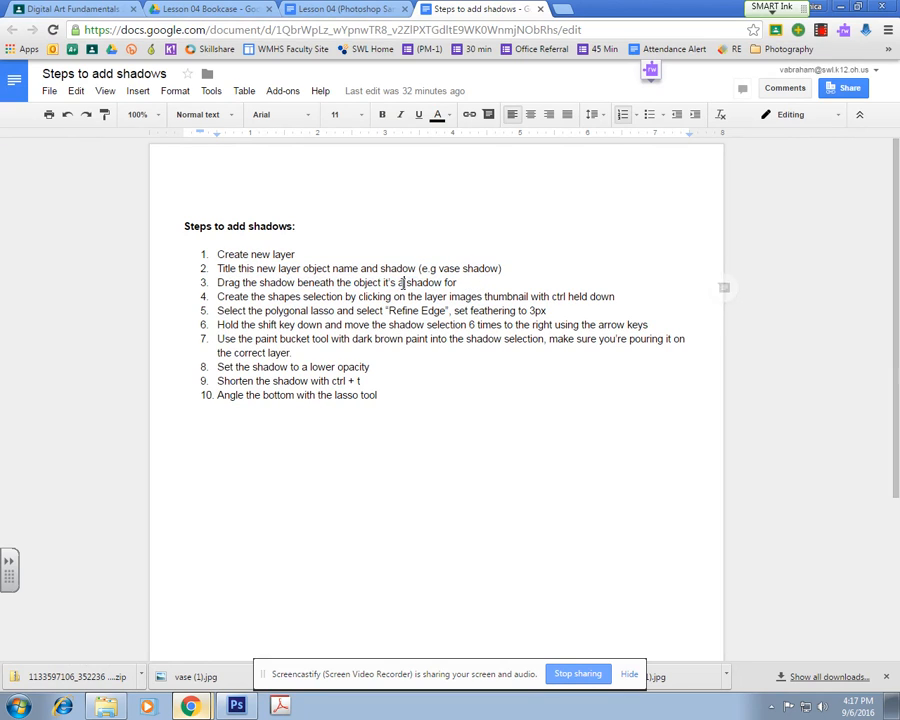
pyautogui.click(460, 282)
pyautogui.moveTo(221, 297); pyautogui.dragTo(597, 297)
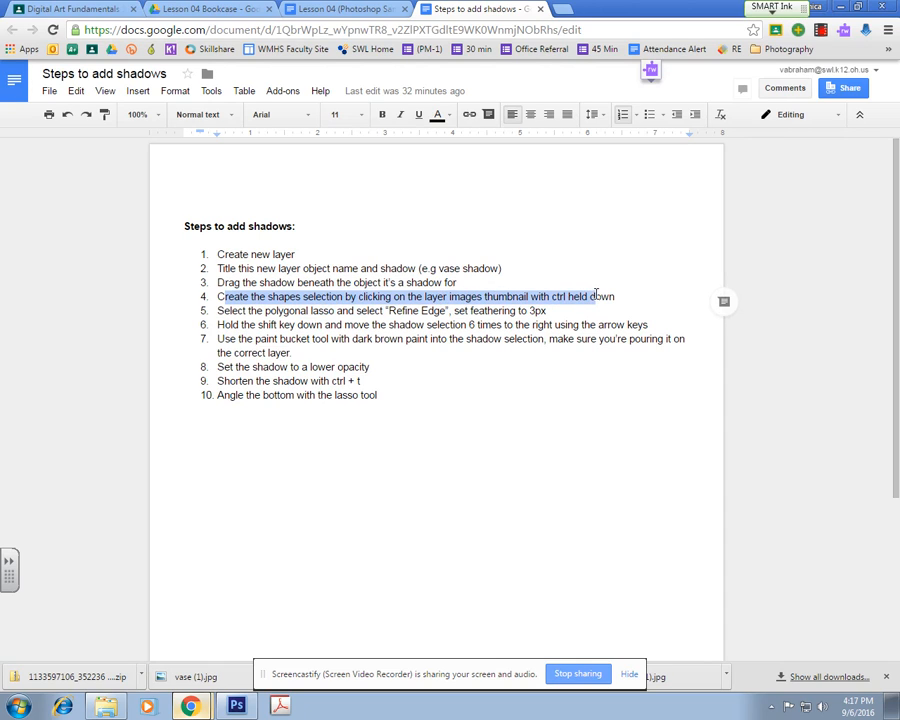
# Step: In Photoshop, load the vase layer's shape as a selection while keeping the vase shadow layer active
pyautogui.click(236, 706)
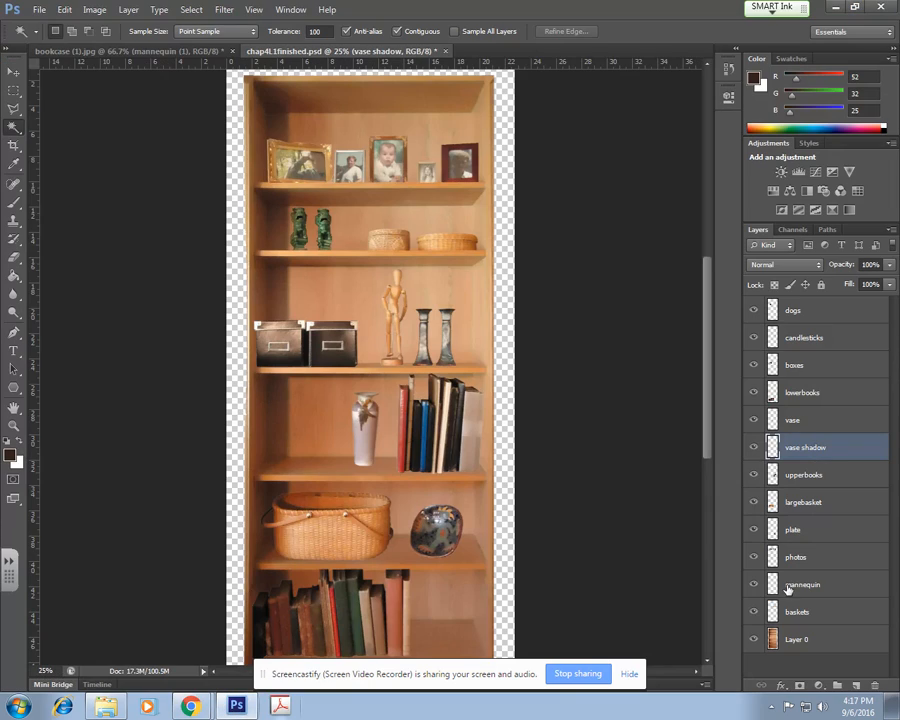
pyautogui.keyDown('ctrl'); pyautogui.click(771, 423); pyautogui.keyUp('ctrl')
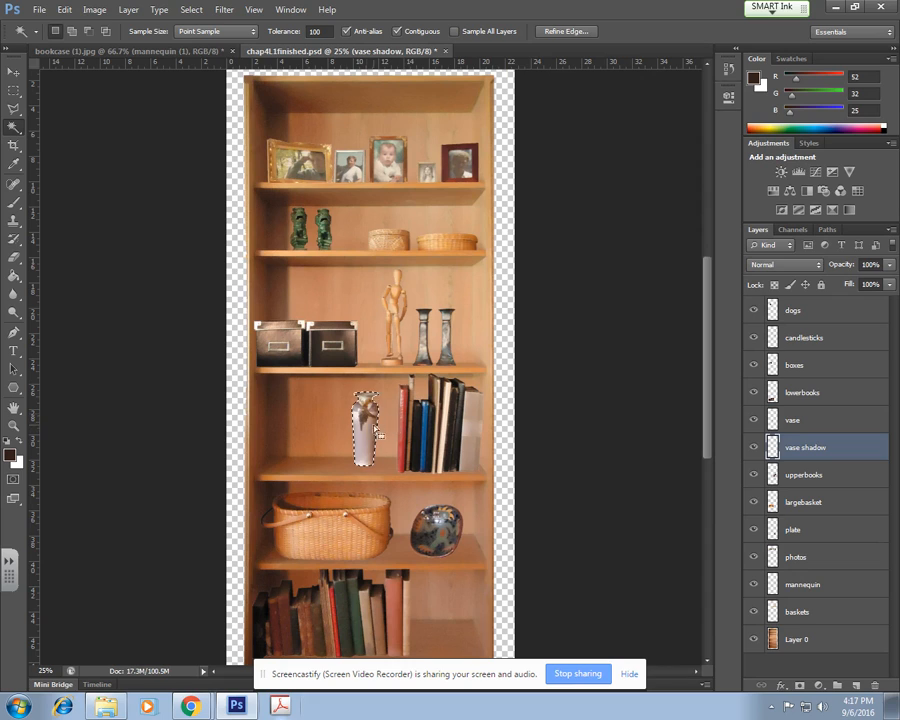
pyautogui.keyDown('ctrl'); pyautogui.click(772, 395); pyautogui.keyUp('ctrl')
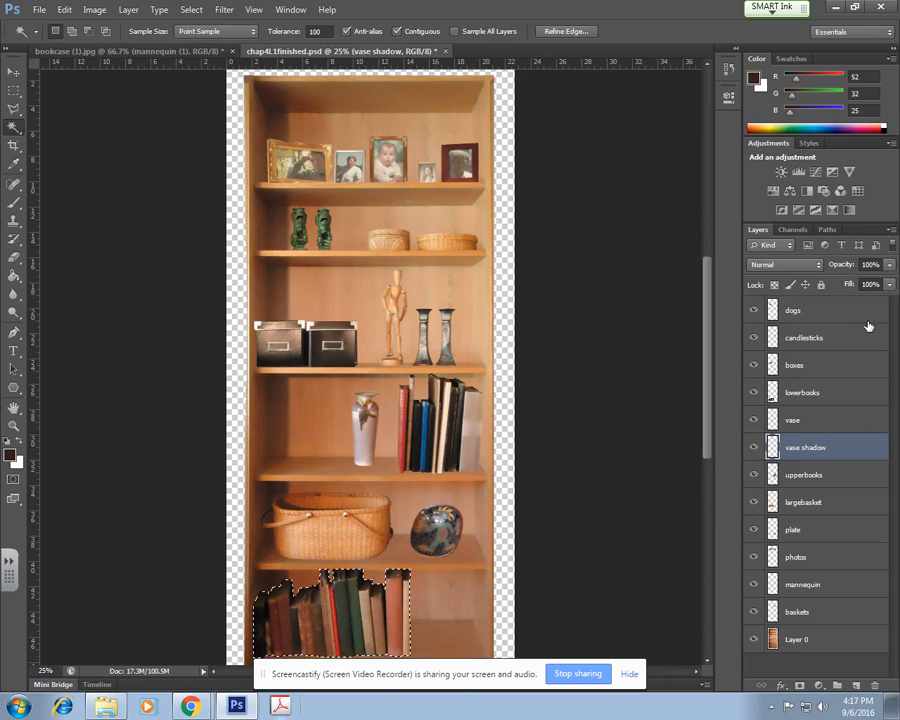
pyautogui.keyDown('ctrl'); pyautogui.click(772, 363); pyautogui.keyUp('ctrl')
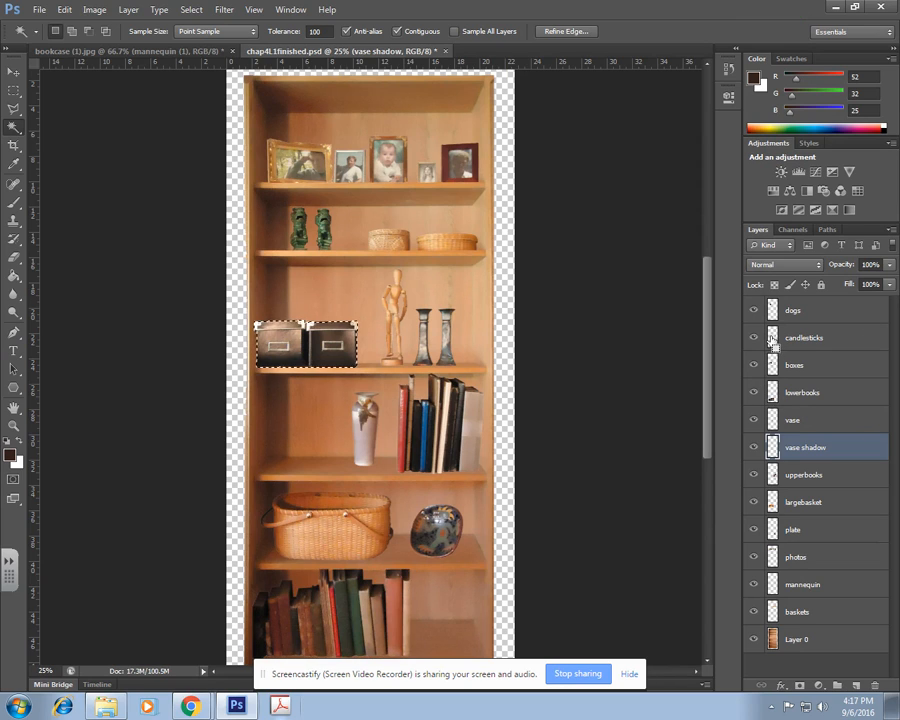
pyautogui.keyDown('ctrl'); pyautogui.click(772, 398); pyautogui.keyUp('ctrl')
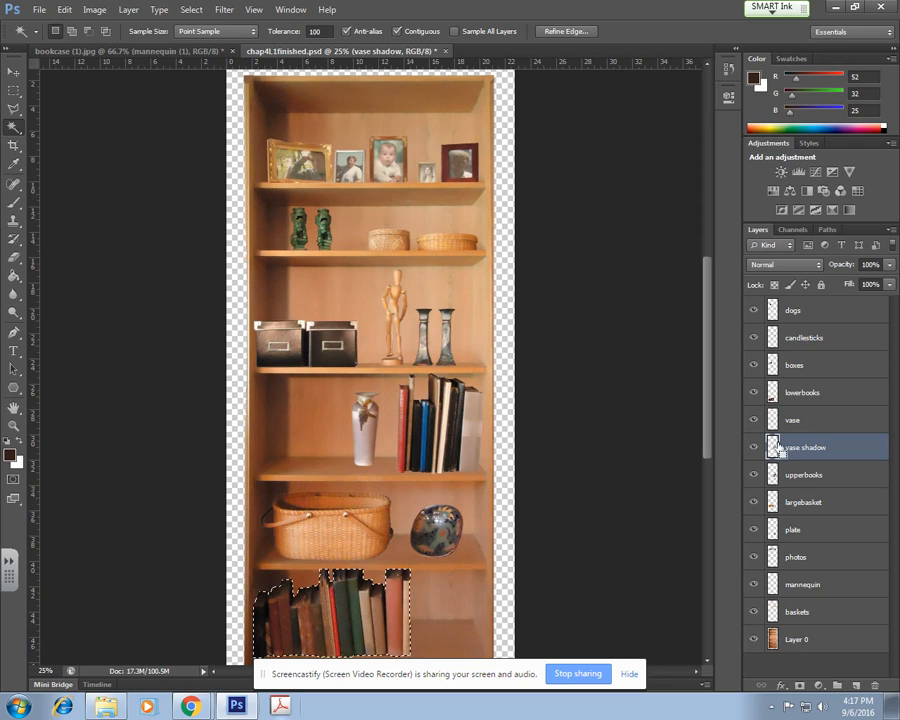
pyautogui.keyDown('ctrl'); pyautogui.click(773, 420); pyautogui.keyUp('ctrl')
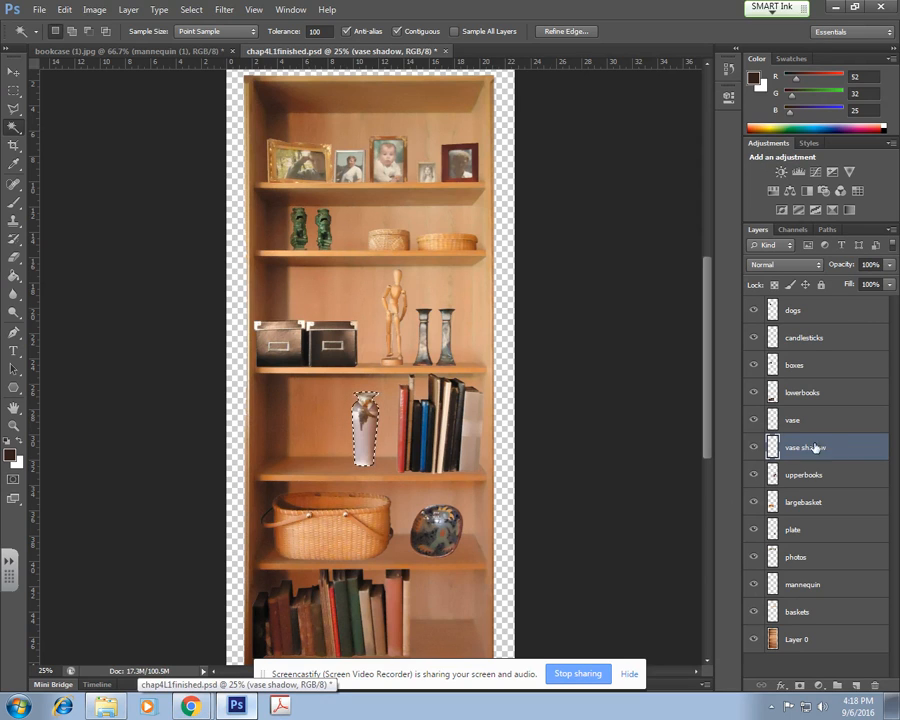
# Step: Switch to the shadow instructions in Chrome and read the step about the polygonal lasso and Refine Edge feathering
pyautogui.click(206, 702)
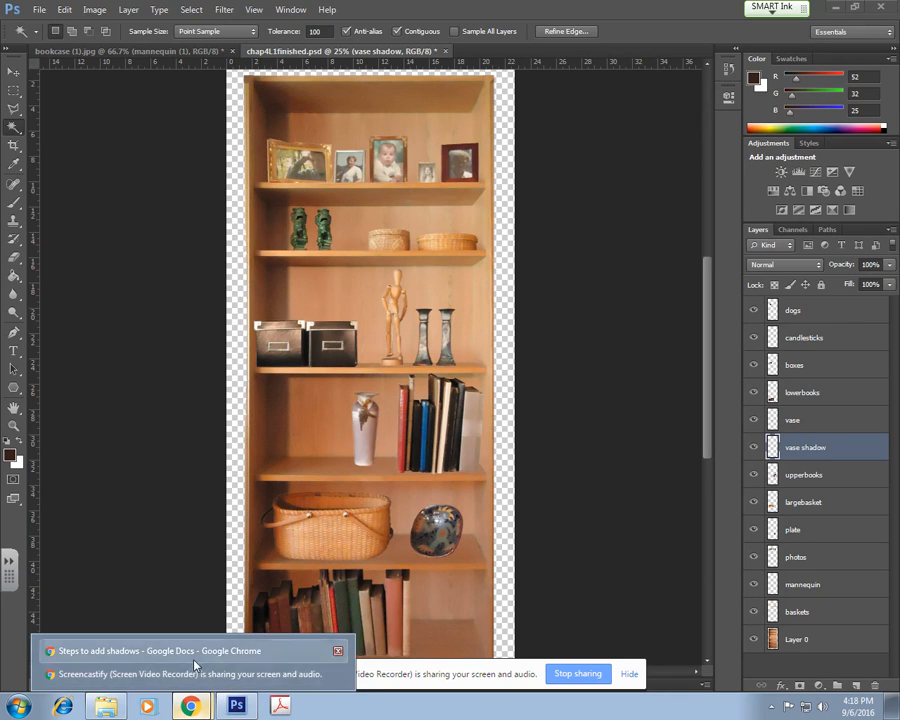
pyautogui.click(192, 651)
pyautogui.click(265, 310)
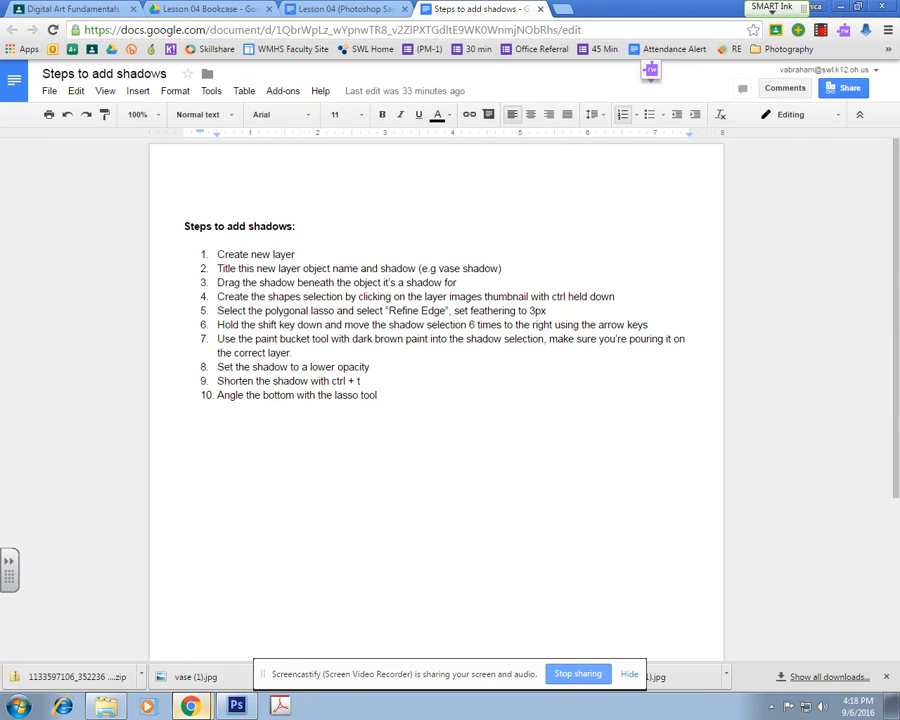
# Step: Back in Photoshop, use the Polygonal Lasso tool's Refine Edge to feather the vase-shaped selection by 2 px
pyautogui.hotkey('alt', 'Tab')
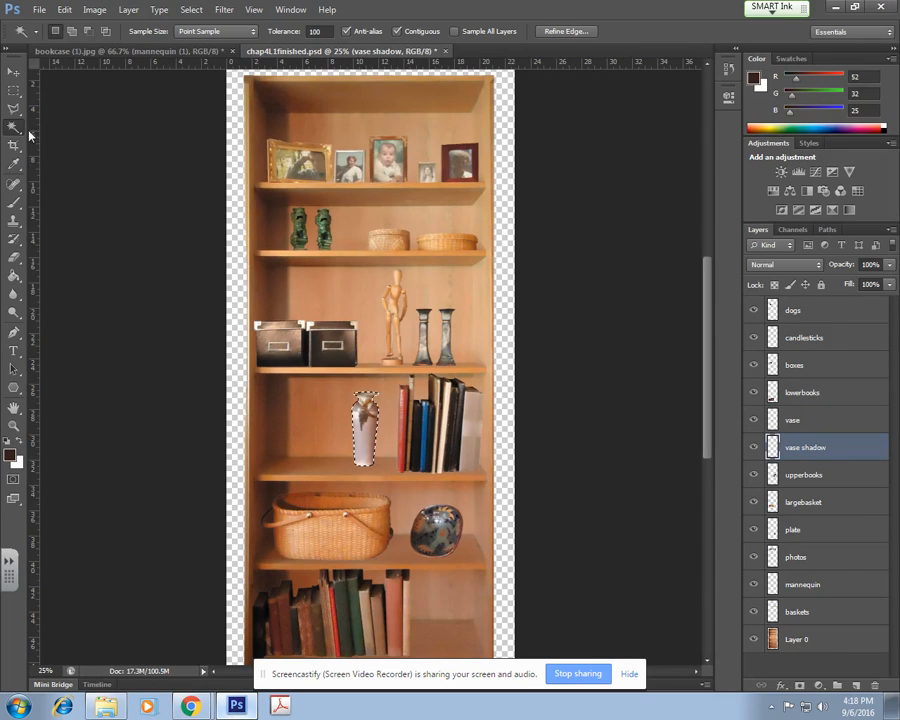
pyautogui.click(16, 111)
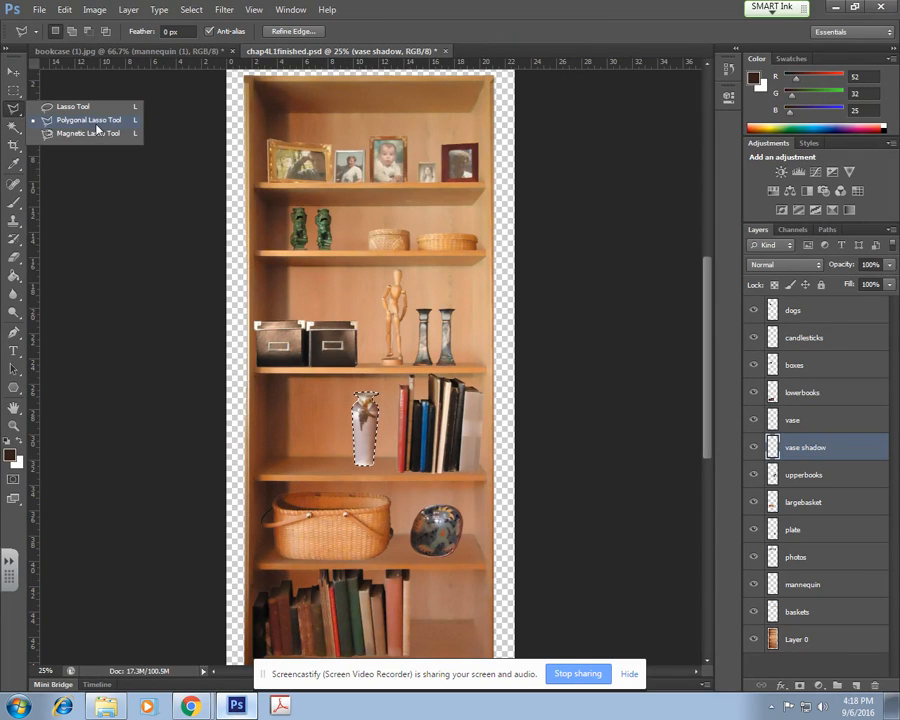
pyautogui.click(86, 120)
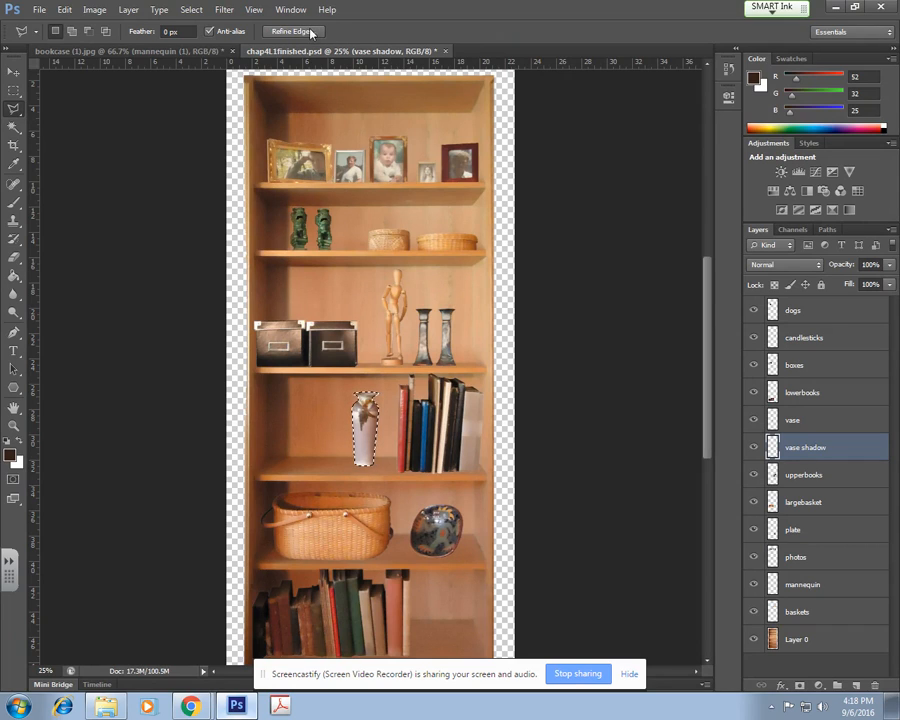
pyautogui.click(313, 35)
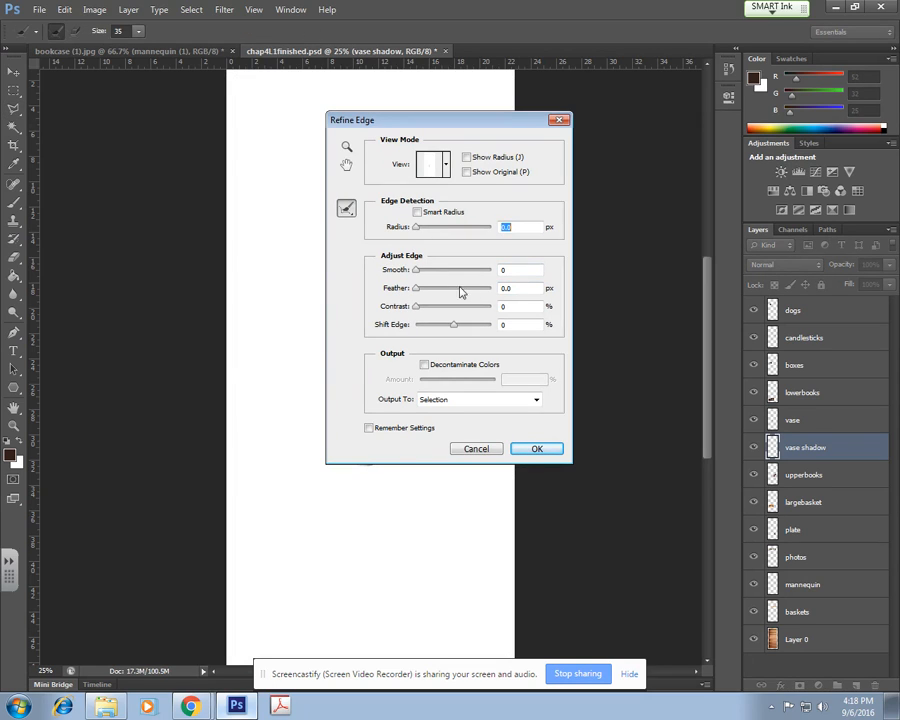
pyautogui.click(509, 288)
pyautogui.write('2')
pyautogui.click(537, 448)
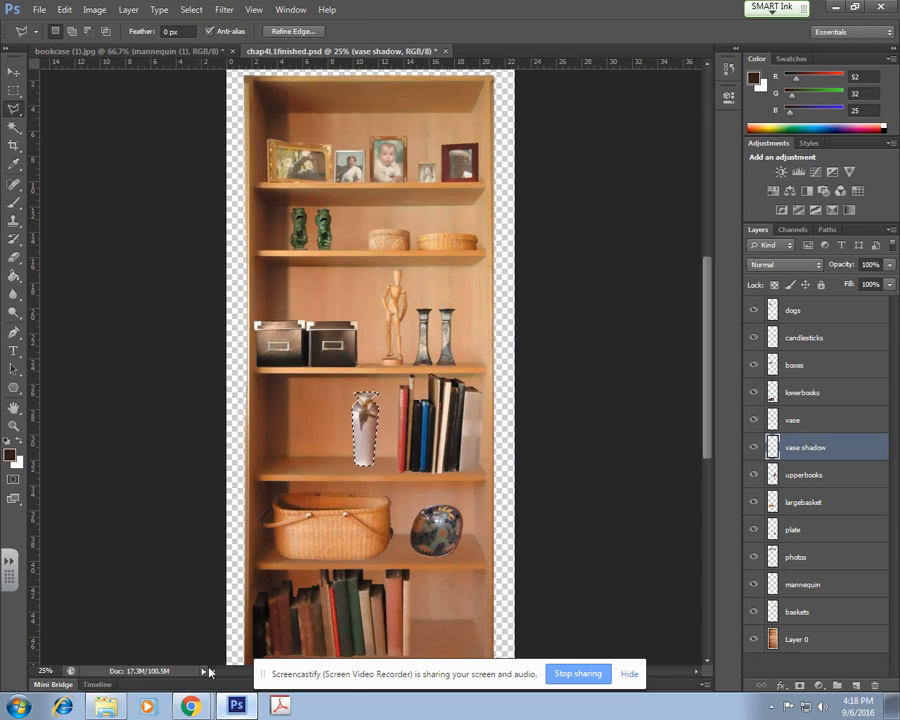
# Step: Check the shadow instructions in Chrome for how to move the shadow selection, and return to Photoshop
pyautogui.click(190, 706)
pyautogui.click(181, 646)
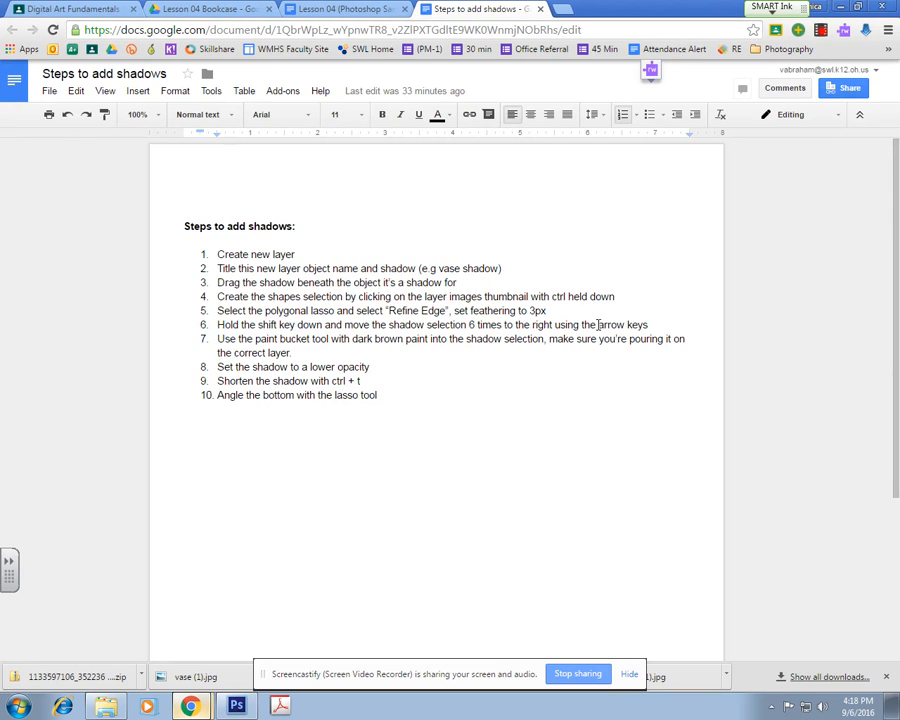
pyautogui.click(236, 706)
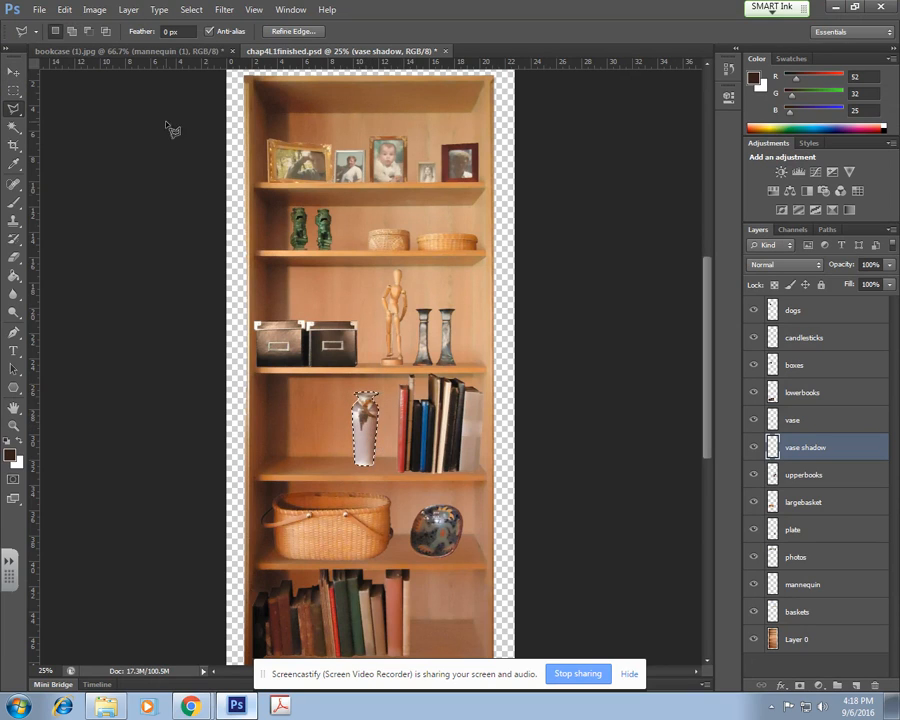
# Step: Try to nudge the vase-shaped selection to the right with the Move tool
pyautogui.click(13, 72)
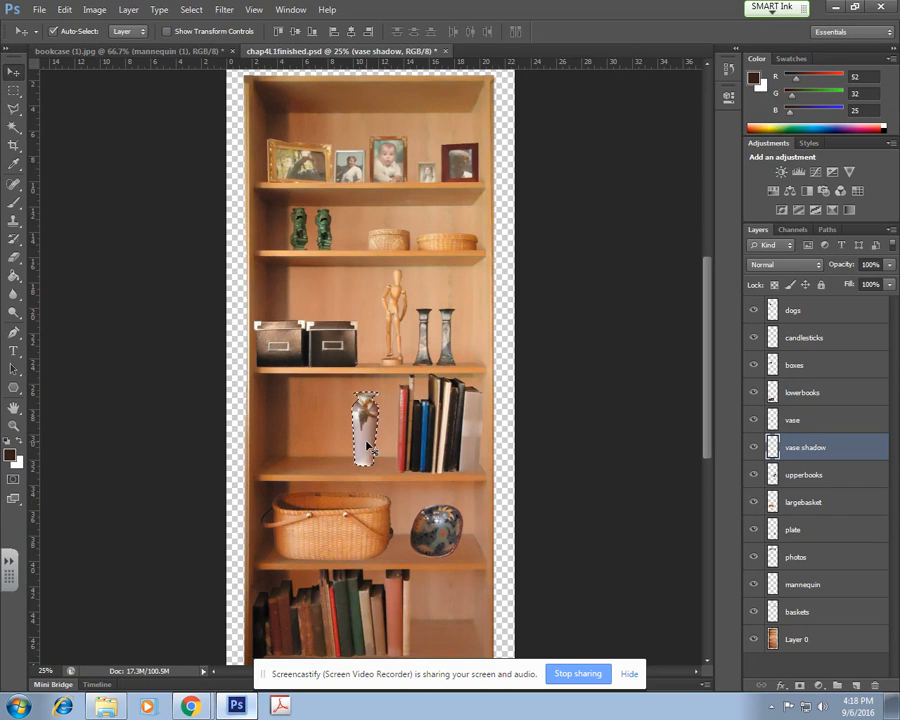
pyautogui.press('Right')
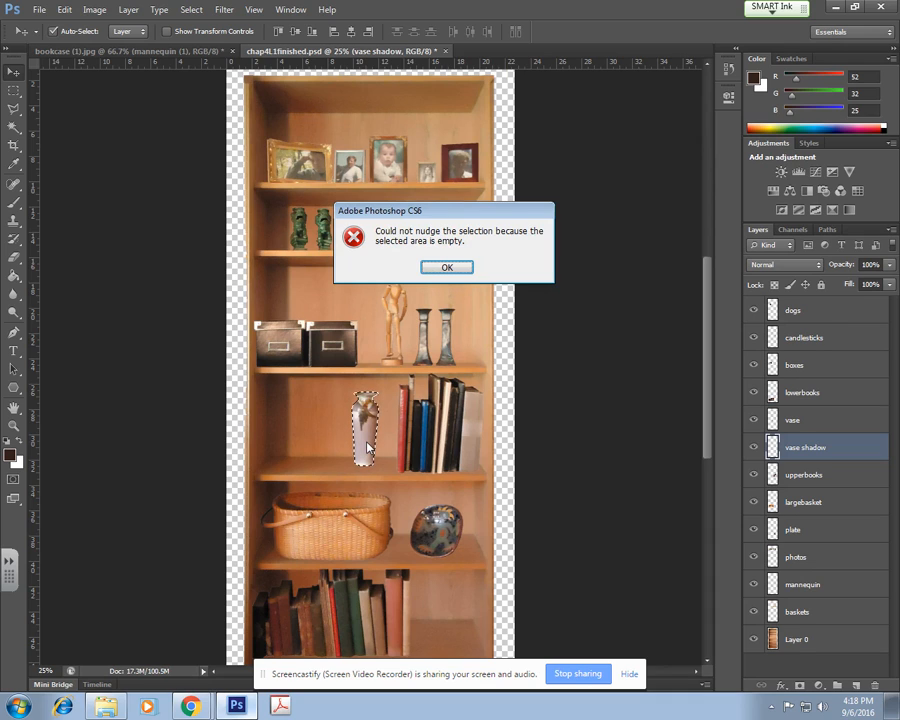
pyautogui.click(462, 267)
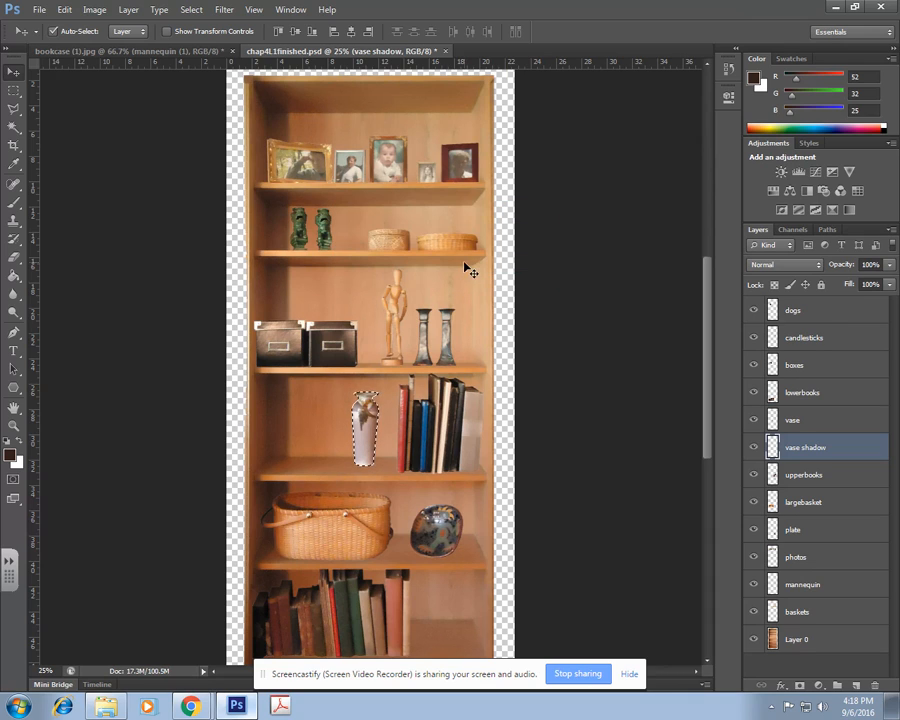
# Step: Shift only the vase-shaped selection outline to the right of the vase, with the Polygonal Lasso tool active
pyautogui.click(11, 109)
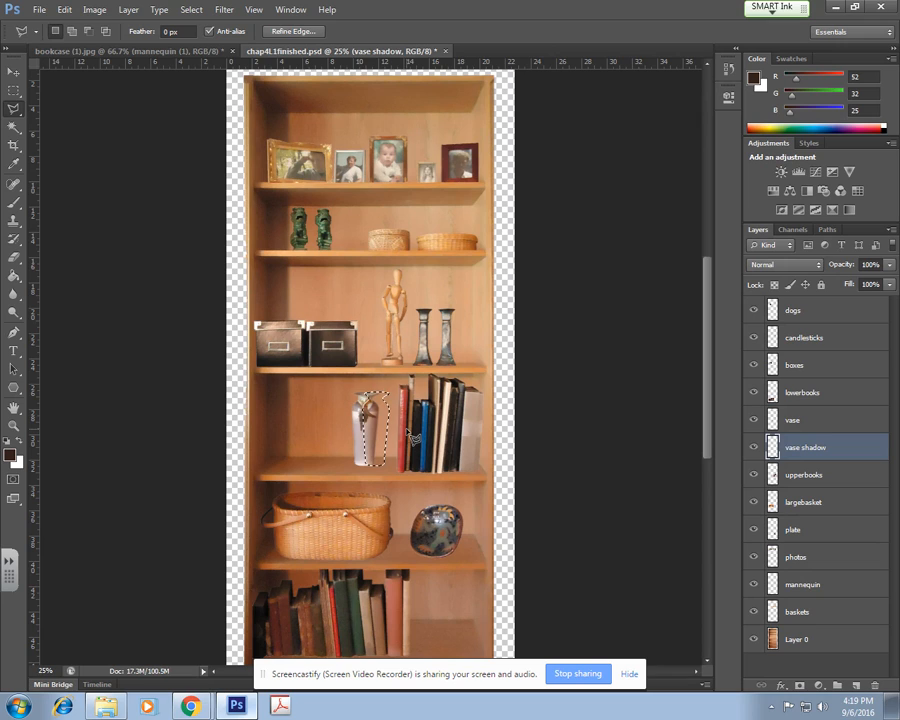
# Step: Make the Paint Bucket the active tool for pouring the shadow color
pyautogui.click(16, 282)
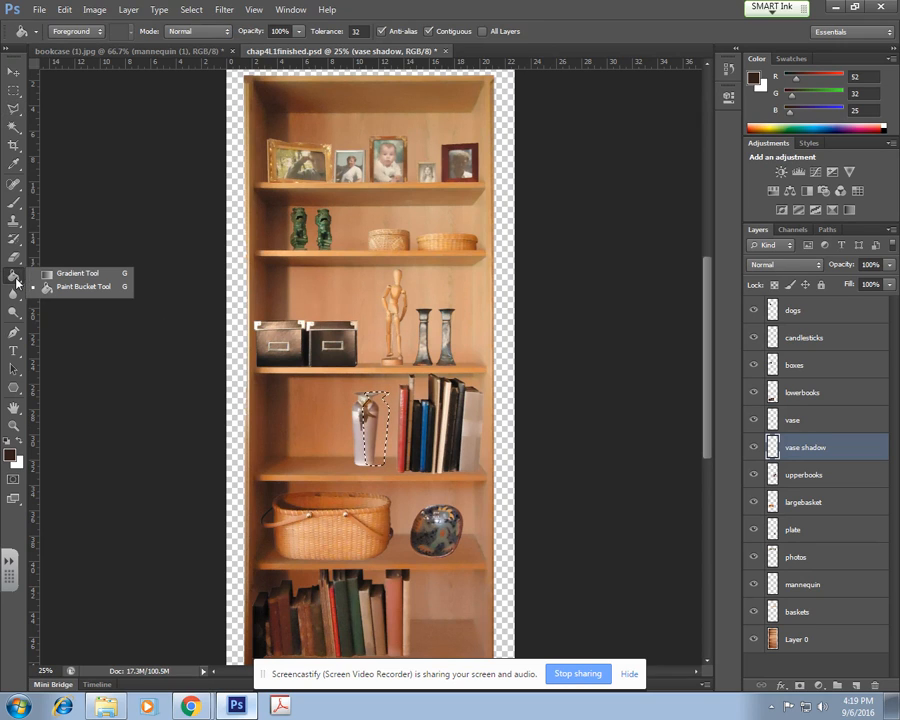
pyautogui.click(58, 276)
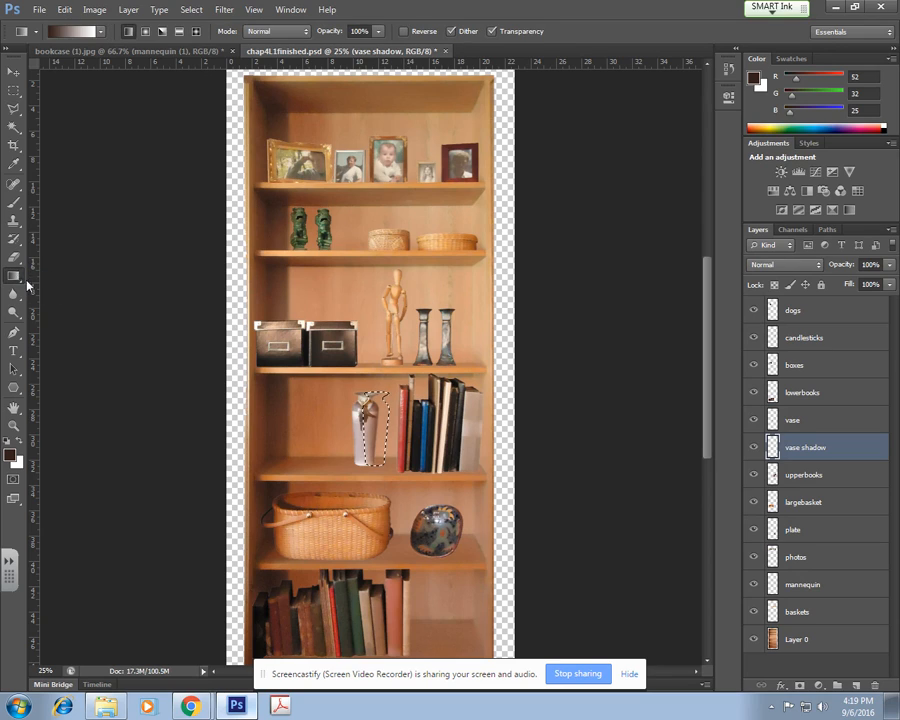
pyautogui.click(19, 281)
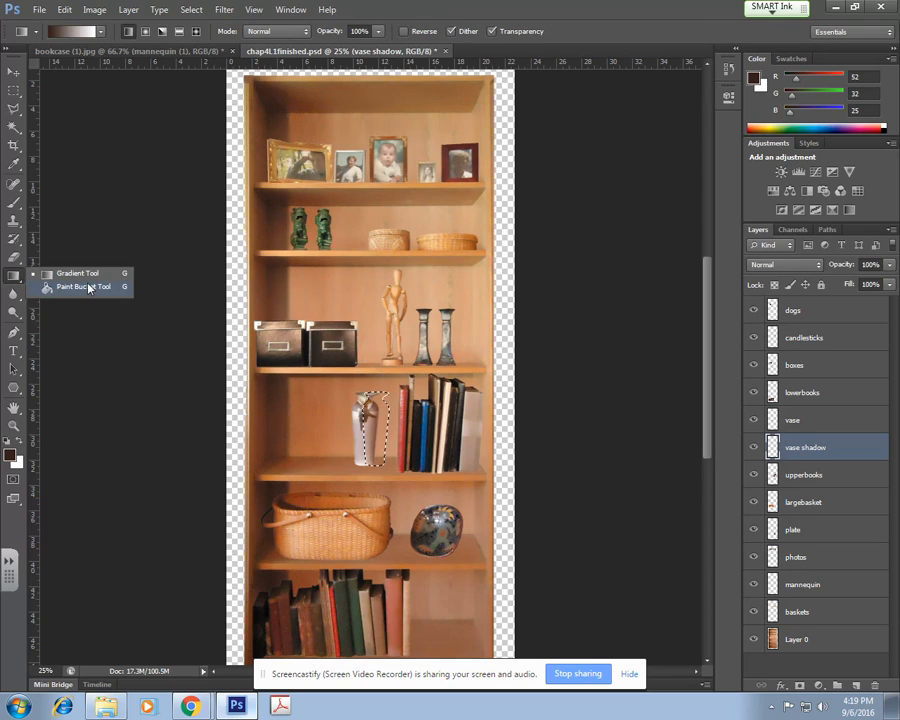
pyautogui.click(88, 288)
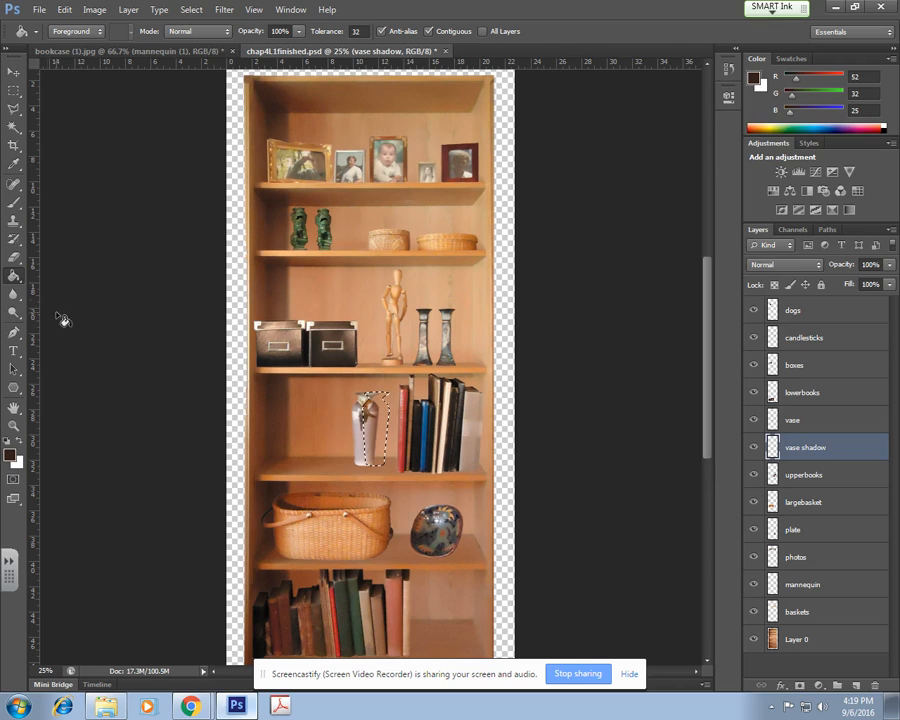
# Step: Sample dark brown #2d1a14 from the bookcase's shaded interior as the foreground color and fill the vase-shaped selection on the vase shadow layer
pyautogui.click(10, 455)
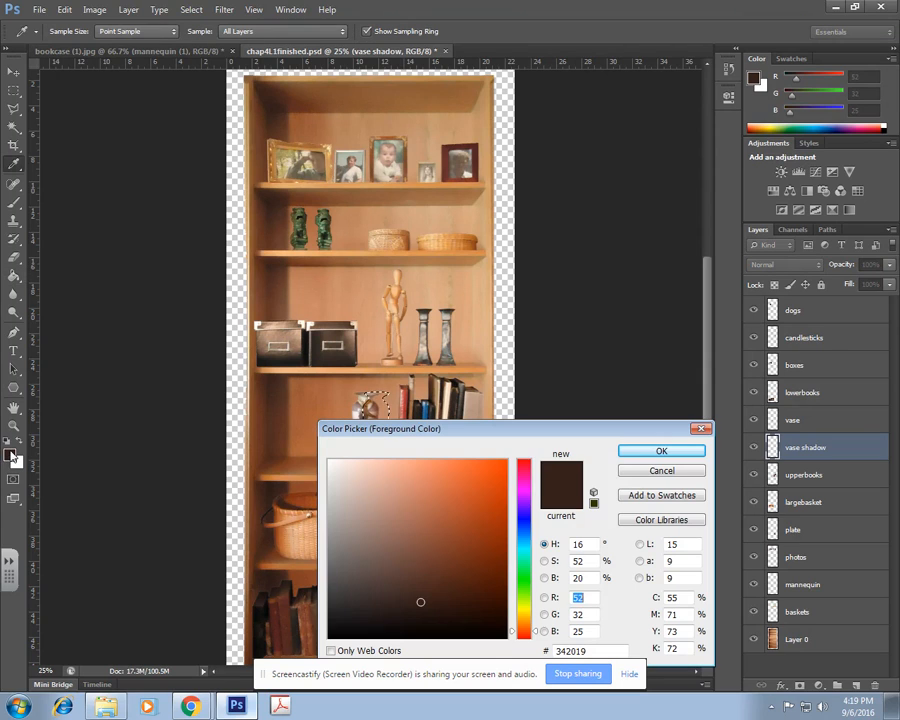
pyautogui.click(285, 393)
pyautogui.click(275, 382)
pyautogui.click(272, 376)
pyautogui.click(272, 263)
pyautogui.click(275, 198)
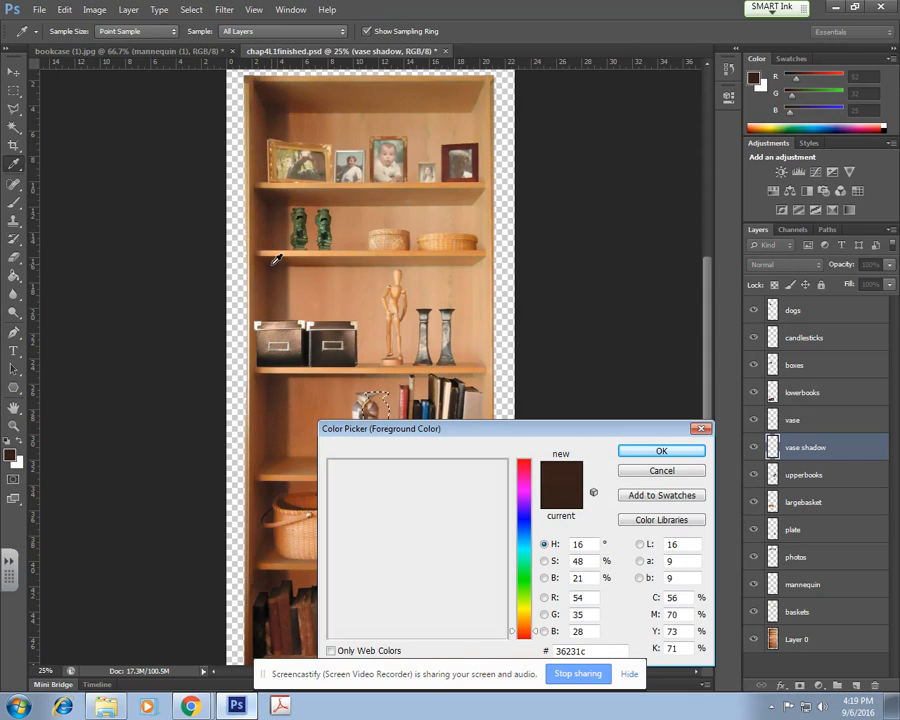
pyautogui.click(275, 196)
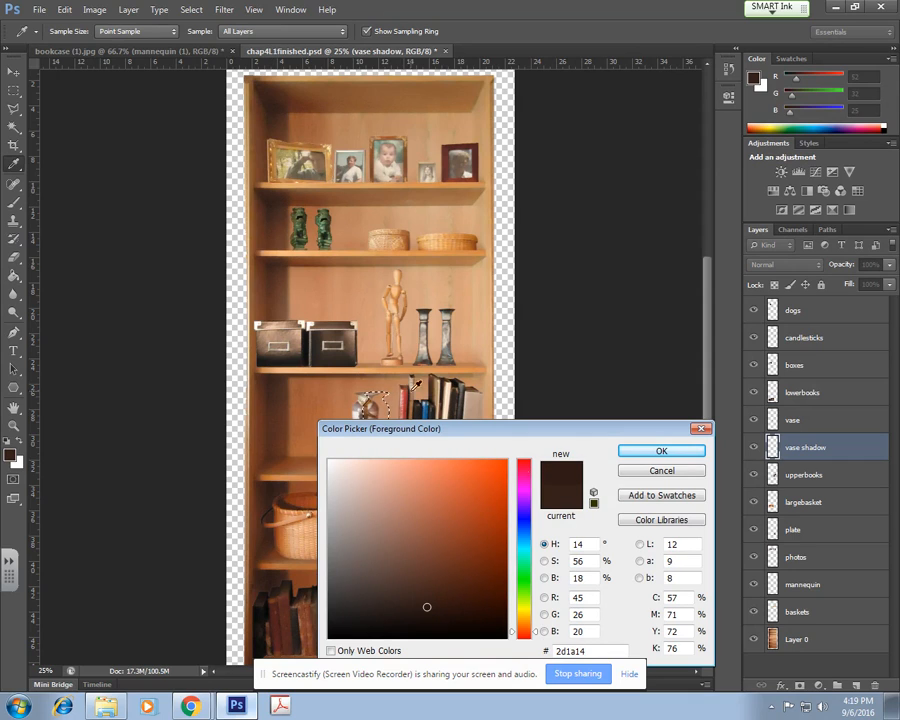
pyautogui.click(699, 455)
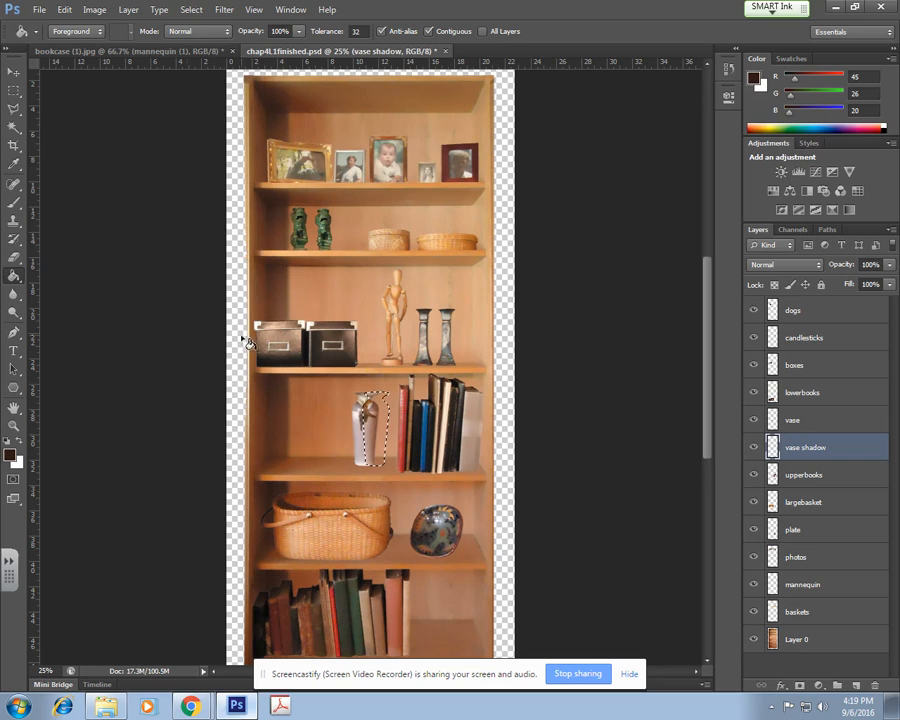
pyautogui.click(383, 417)
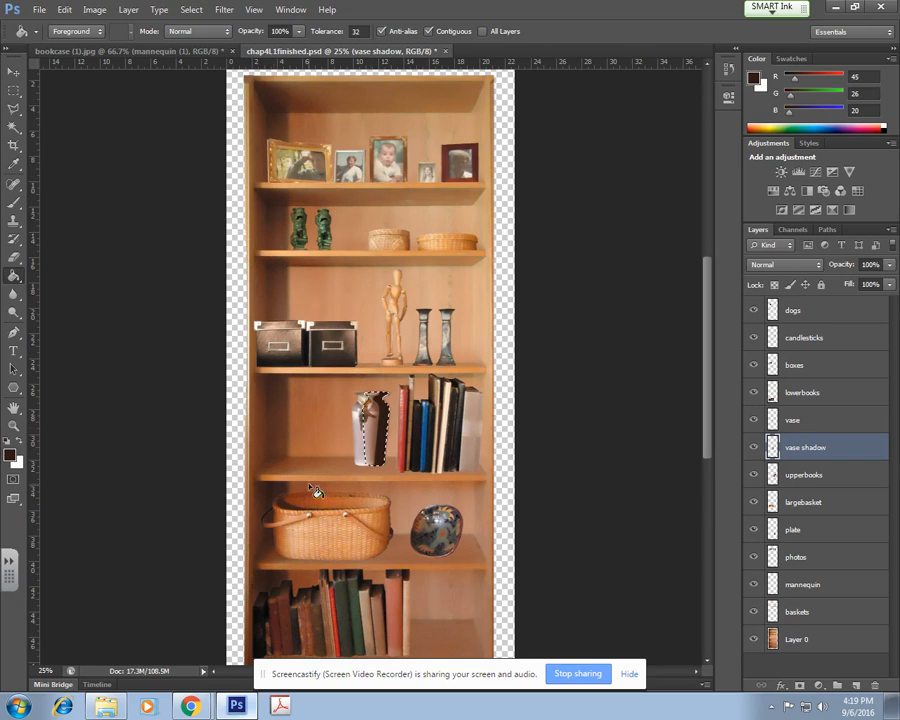
# Step: Review the paint bucket instruction in the shadow steps document in Chrome, and return to Photoshop
pyautogui.moveTo(190, 706)
pyautogui.click(188, 648)
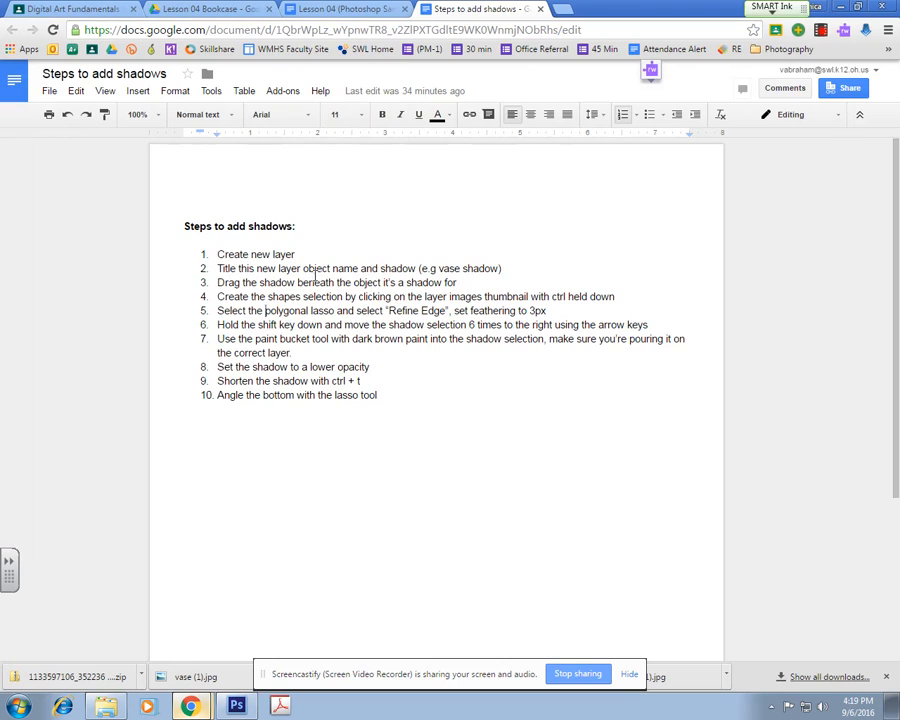
pyautogui.moveTo(282, 343); pyautogui.dragTo(658, 340)
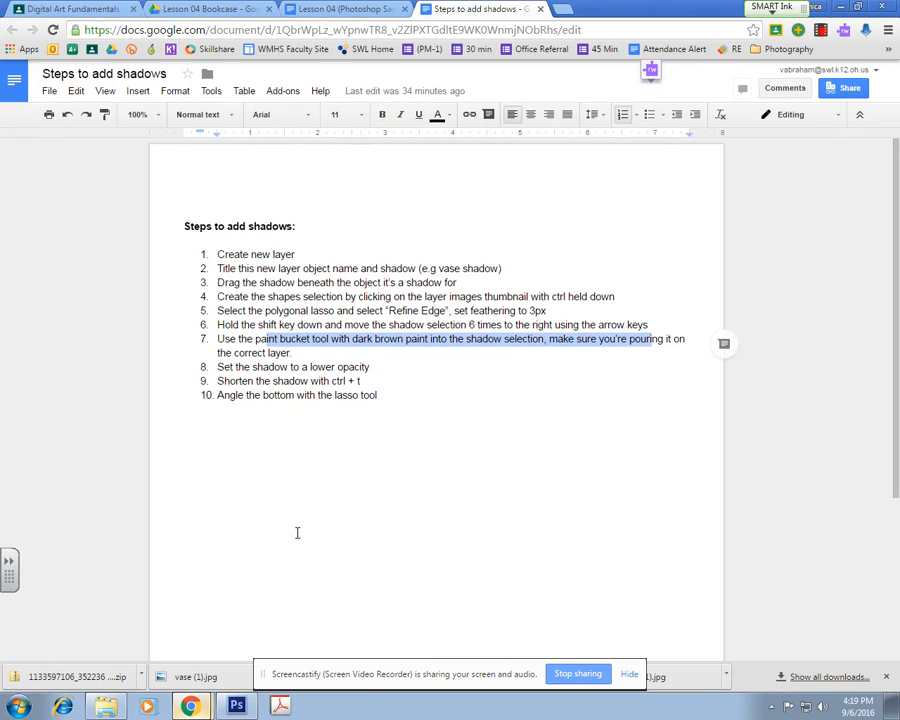
pyautogui.click(236, 706)
# Step: Compare the vase and vase shadow layers, leave vase shadow active, and examine the filled shadow's feathered edge up close
pyautogui.click(792, 420)
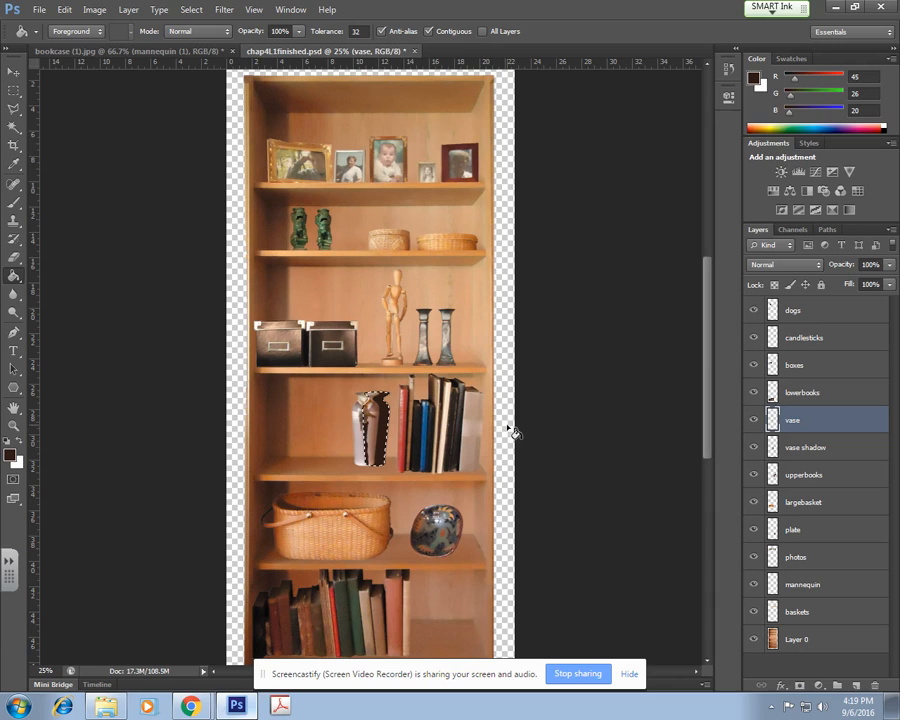
pyautogui.click(803, 453)
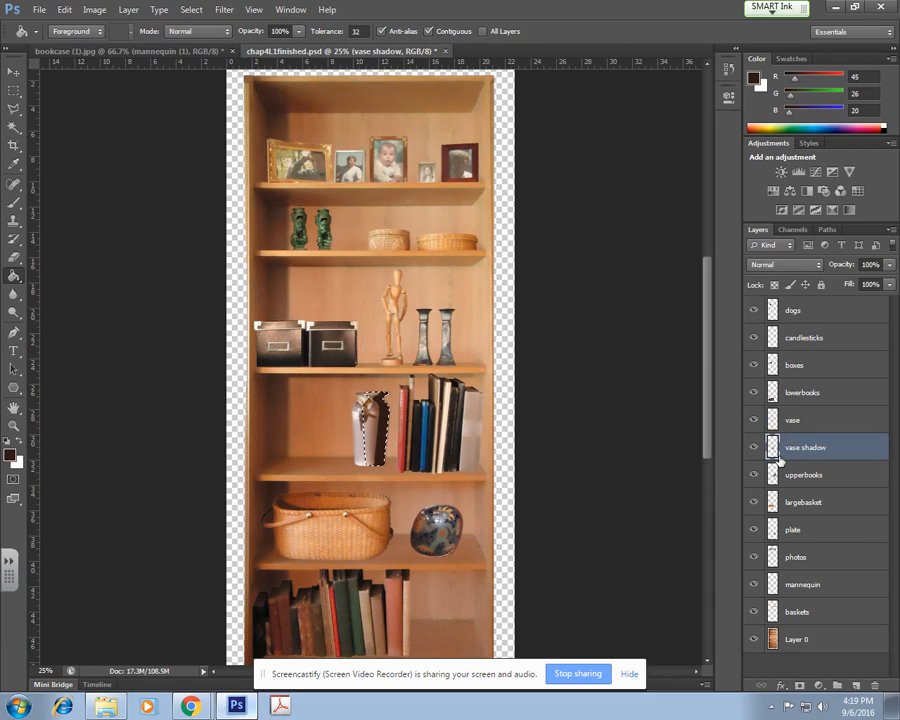
pyautogui.hotkey('ctrl', '+')
pyautogui.hotkey('ctrl', '+')
pyautogui.hotkey('ctrl', '+')
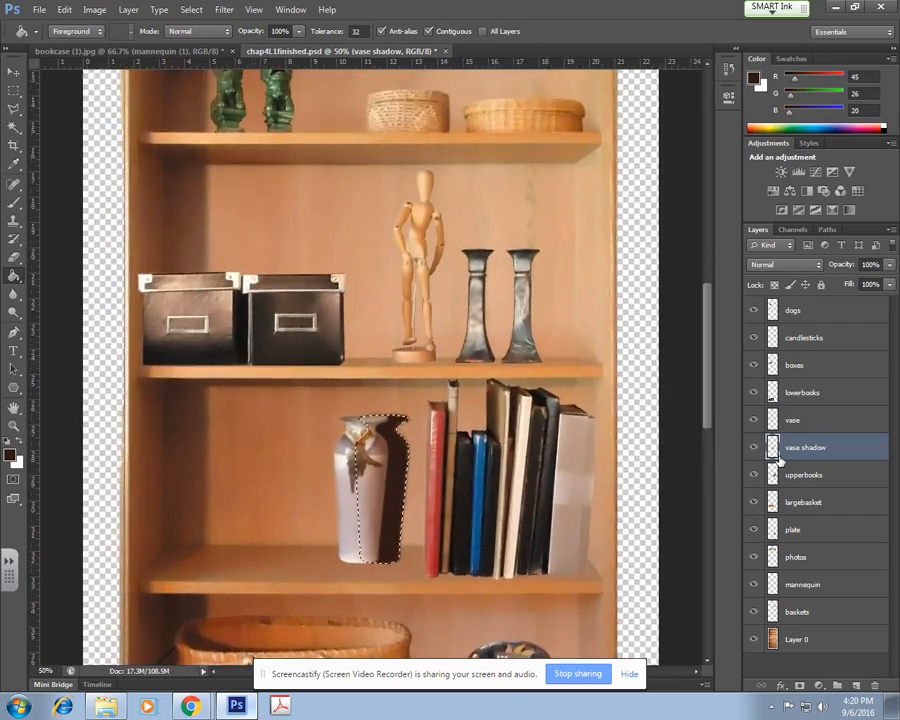
pyautogui.hotkey('ctrl', '+')
pyautogui.hotkey('ctrl', '+')
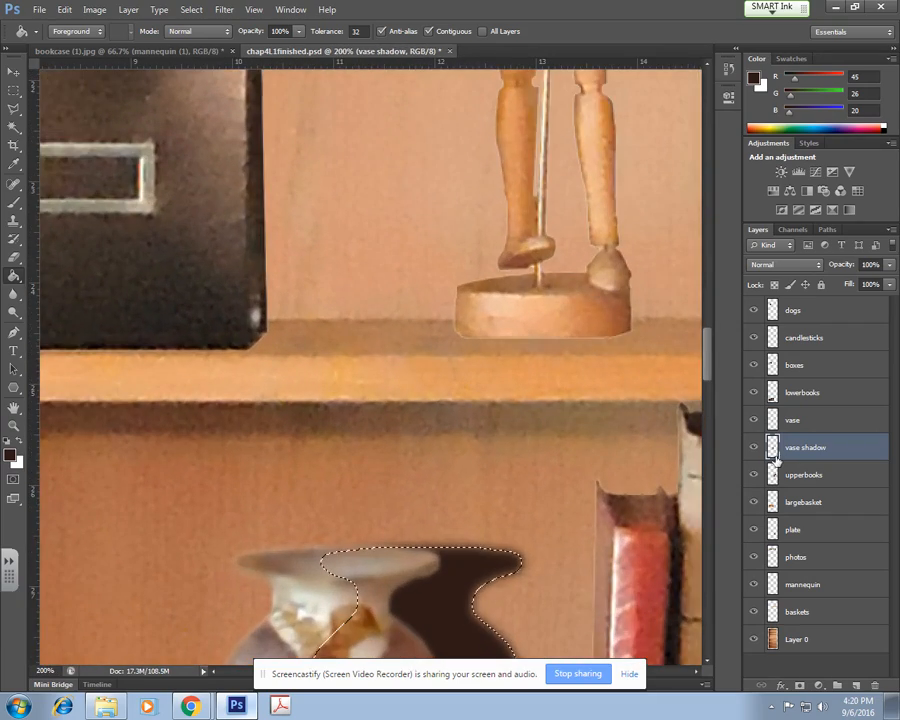
pyautogui.moveTo(617, 586); pyautogui.dragTo(567, 118)
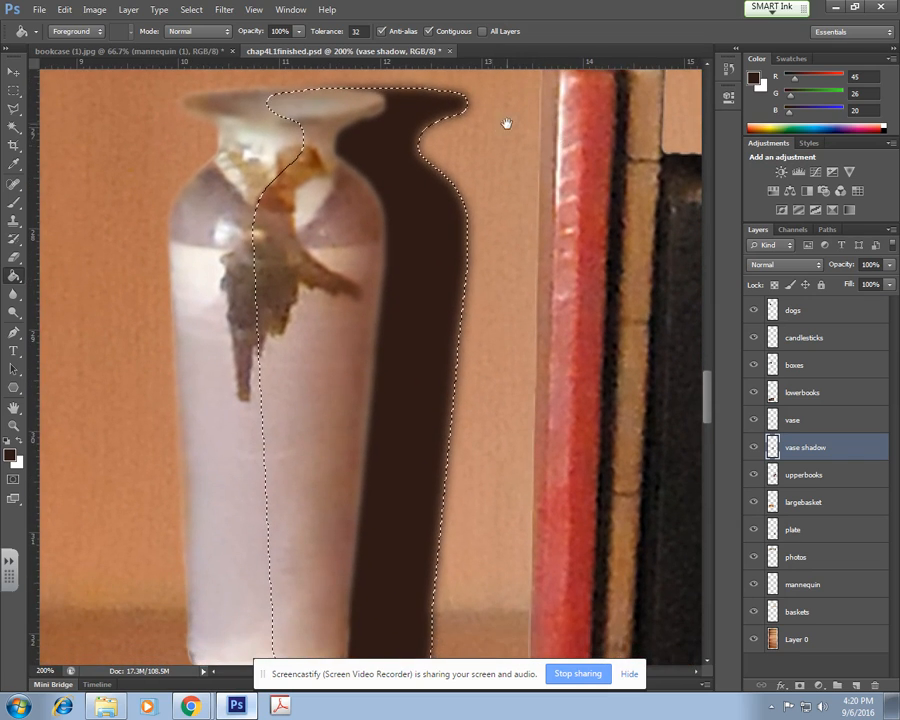
pyautogui.hotkey('ctrl', '-')
# Step: Read the opacity instruction in the shadow steps document in Chrome, and return to Photoshop
pyautogui.moveTo(190, 706)
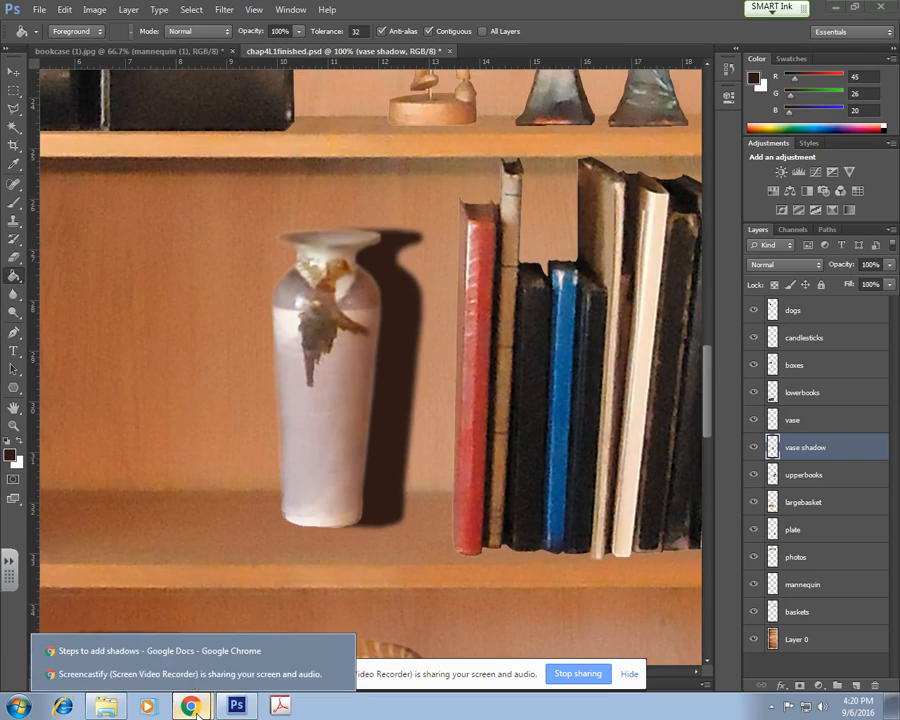
pyautogui.click(129, 461)
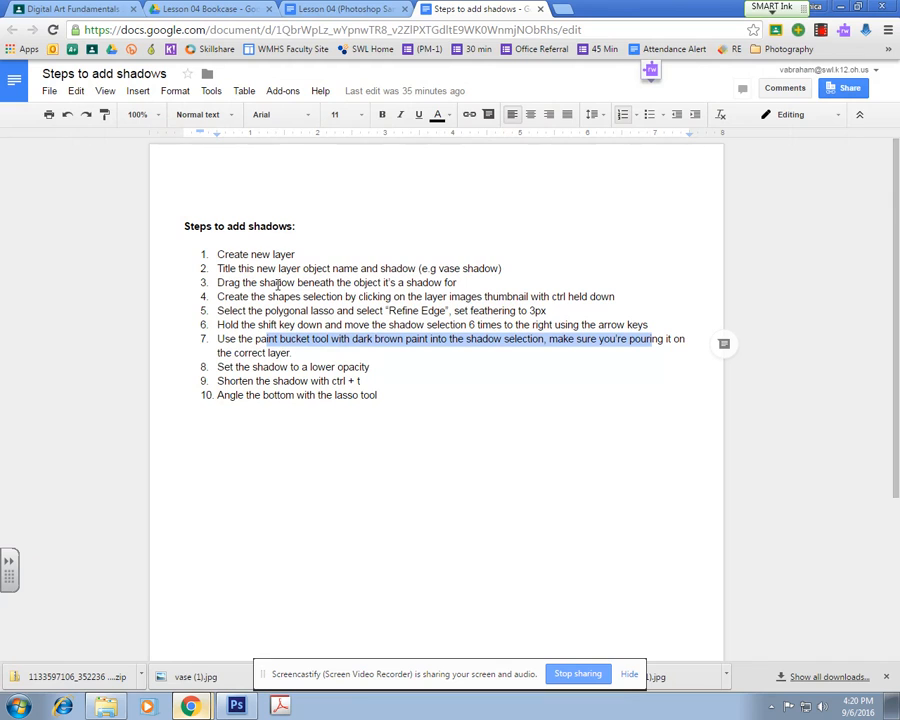
pyautogui.click(224, 365)
pyautogui.moveTo(217, 366); pyautogui.dragTo(338, 367)
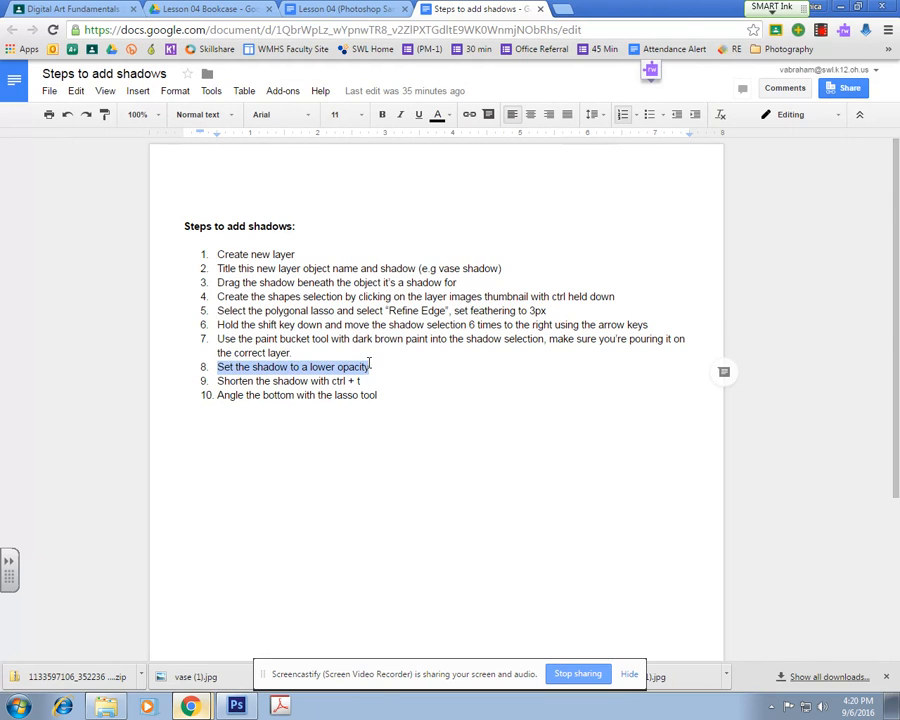
pyautogui.click(236, 706)
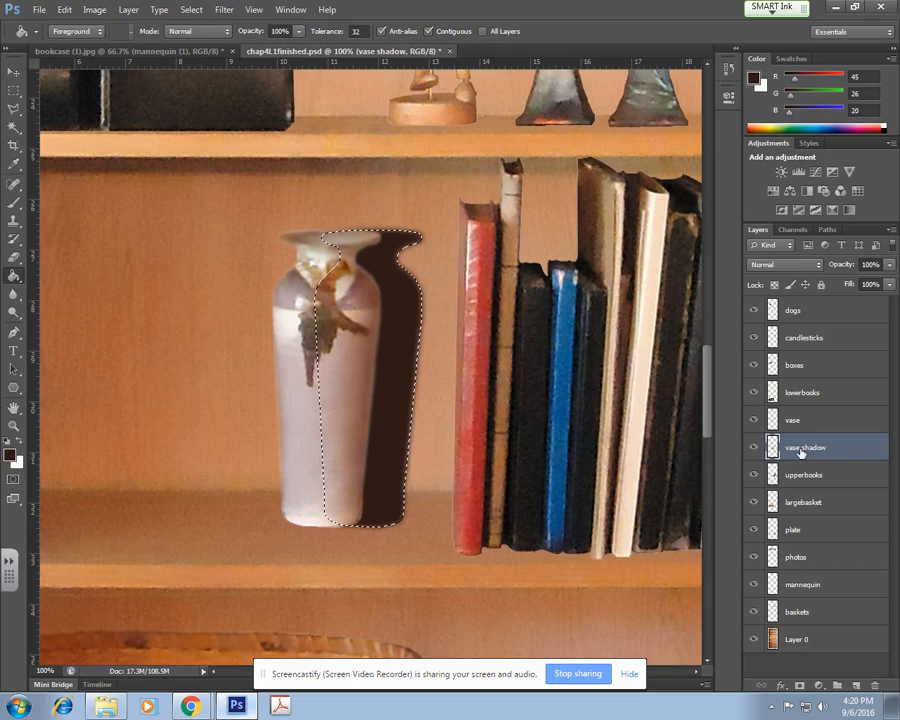
# Step: Lower the vase shadow layer's opacity to 71%
pyautogui.click(893, 265)
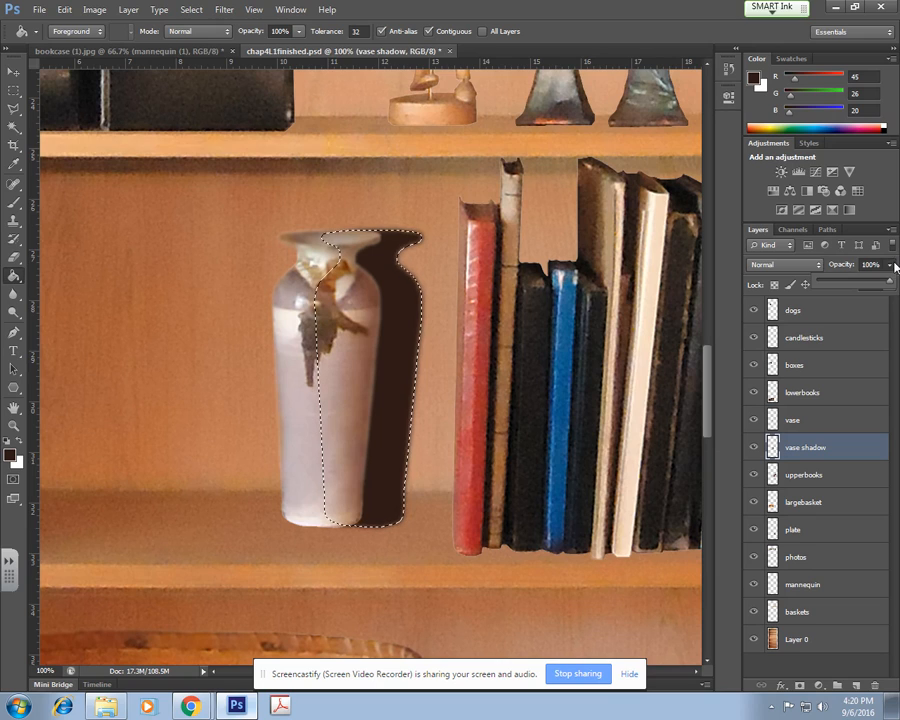
pyautogui.moveTo(889, 283); pyautogui.dragTo(869, 283)
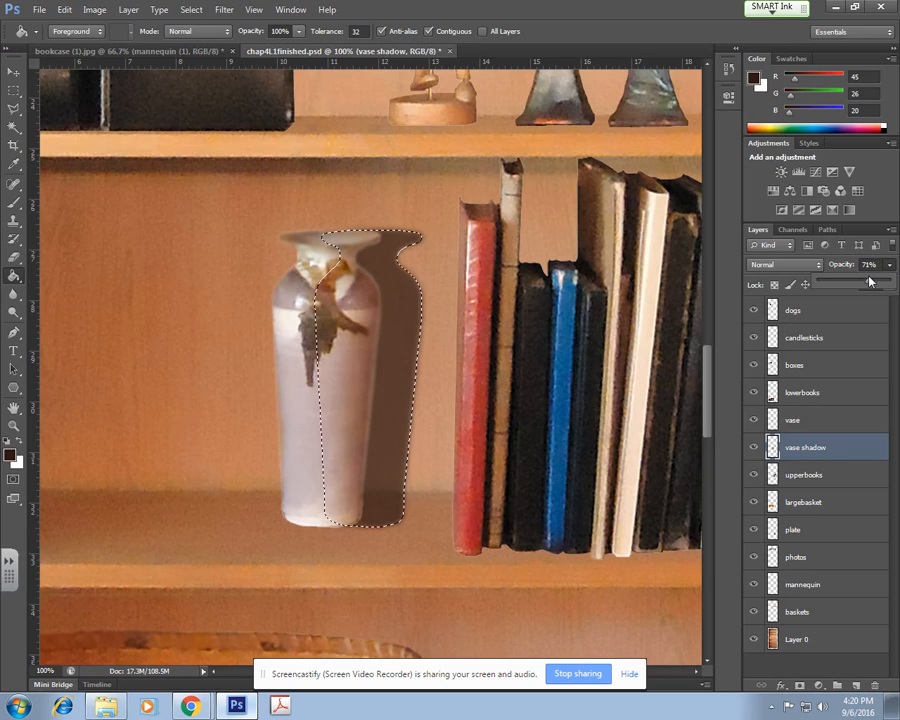
pyautogui.click(801, 458)
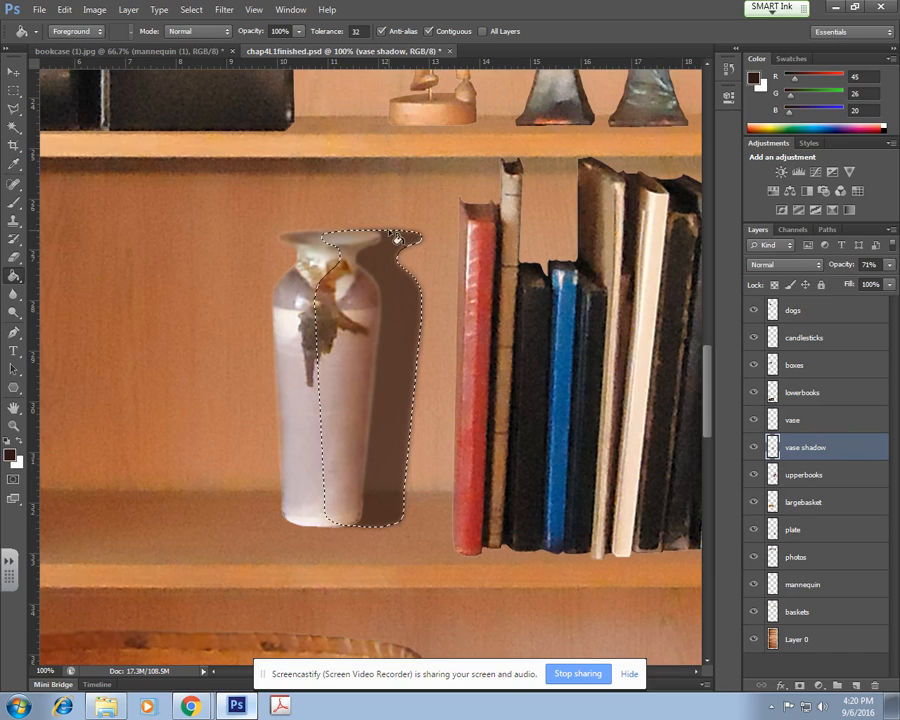
# Step: Read the instruction on shortening the shadow in the Chrome document, and return to Photoshop
pyautogui.click(204, 707)
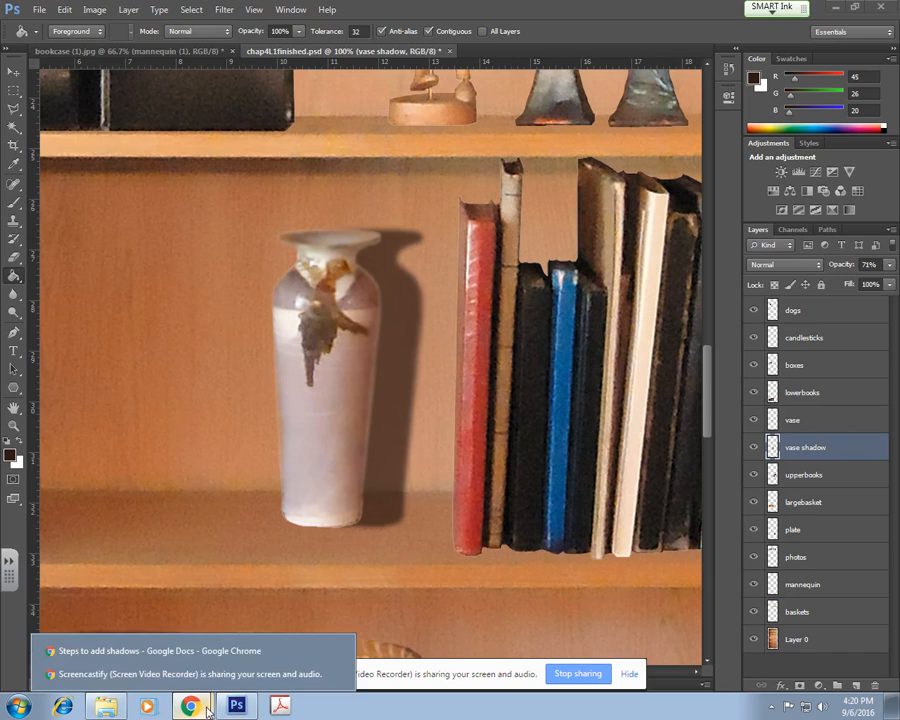
pyautogui.click(160, 651)
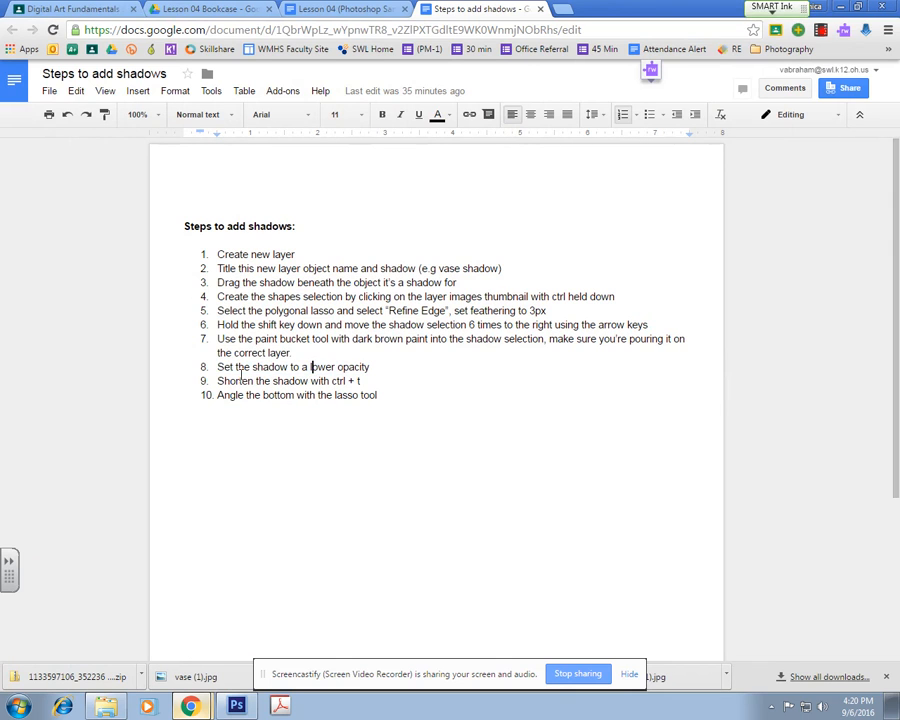
pyautogui.moveTo(230, 380); pyautogui.dragTo(362, 381)
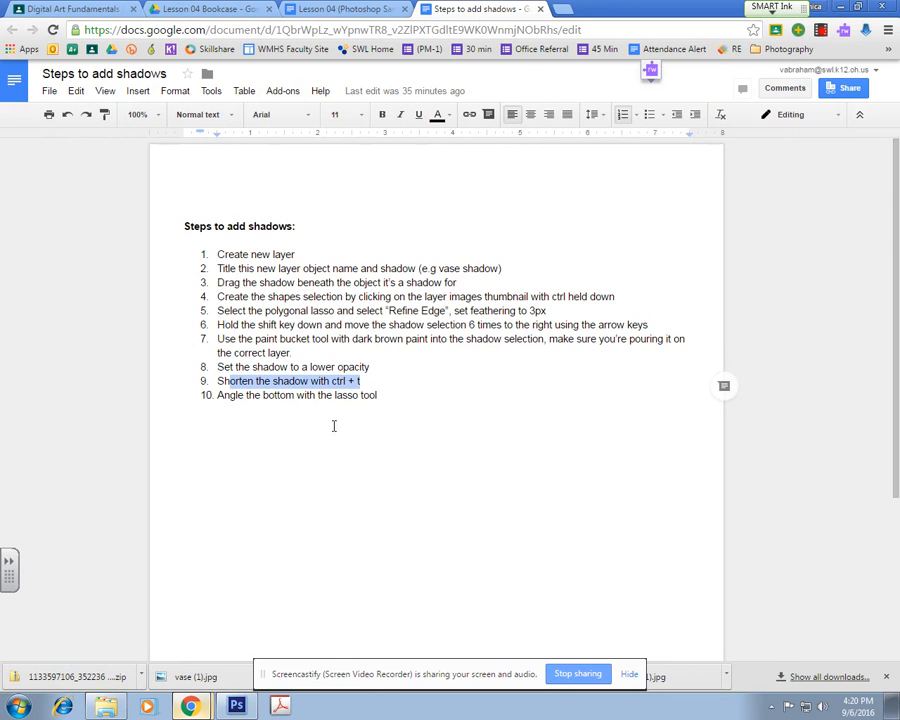
pyautogui.click(236, 707)
# Step: Shorten the vase shadow from its top edge with Free Transform to 93.86% of its height
pyautogui.hotkey('ctrl', 't')
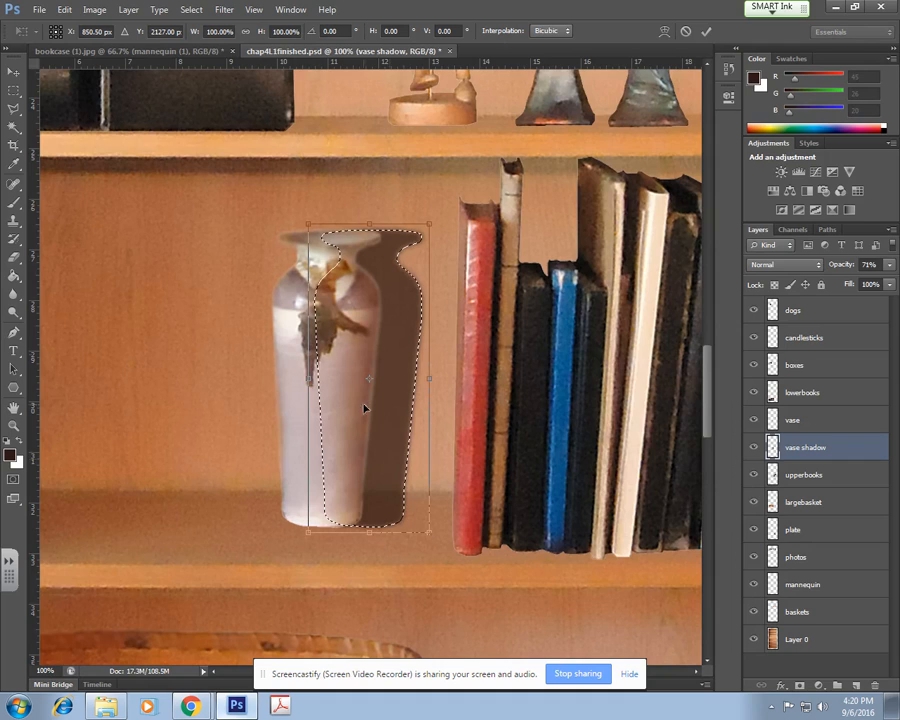
pyautogui.moveTo(368, 229); pyautogui.dragTo(366, 242)
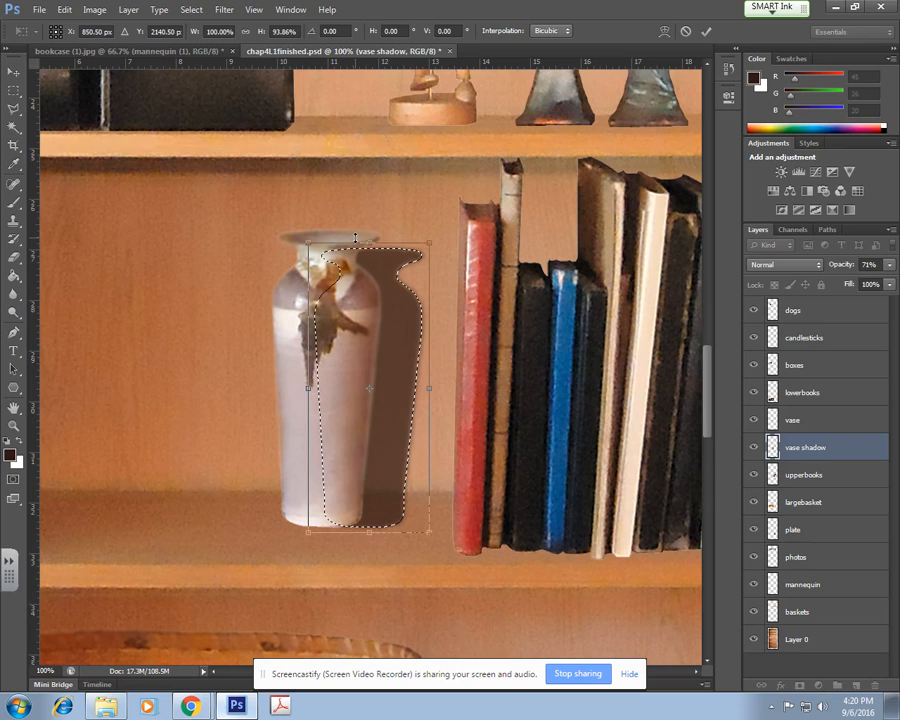
pyautogui.press('Return')
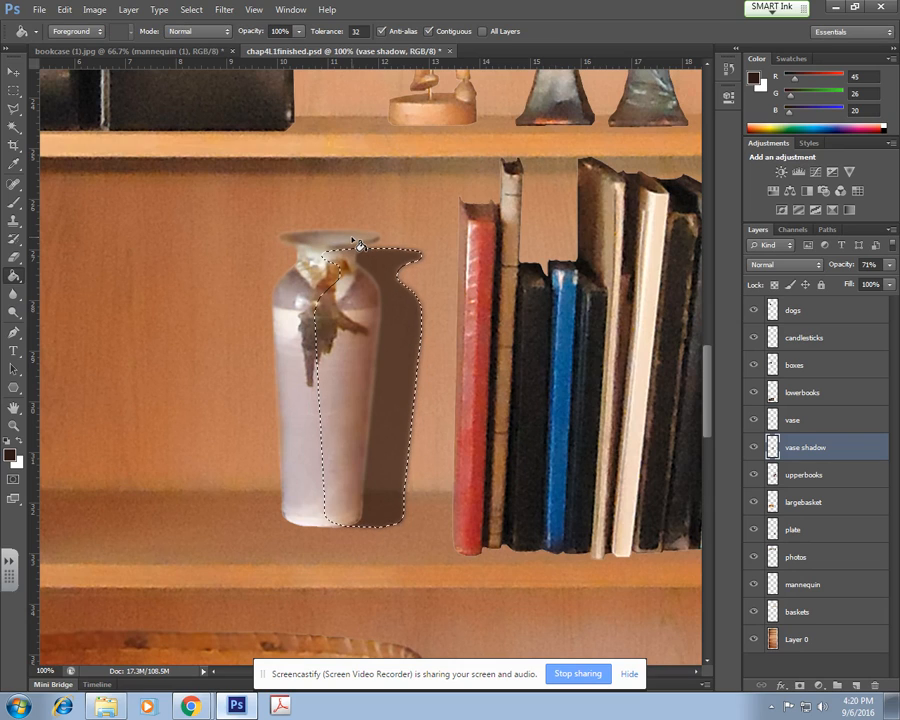
# Step: Check the Chrome document for how to angle the shadow's bottom with the lasso, and return to Photoshop
pyautogui.click(192, 706)
pyautogui.click(197, 651)
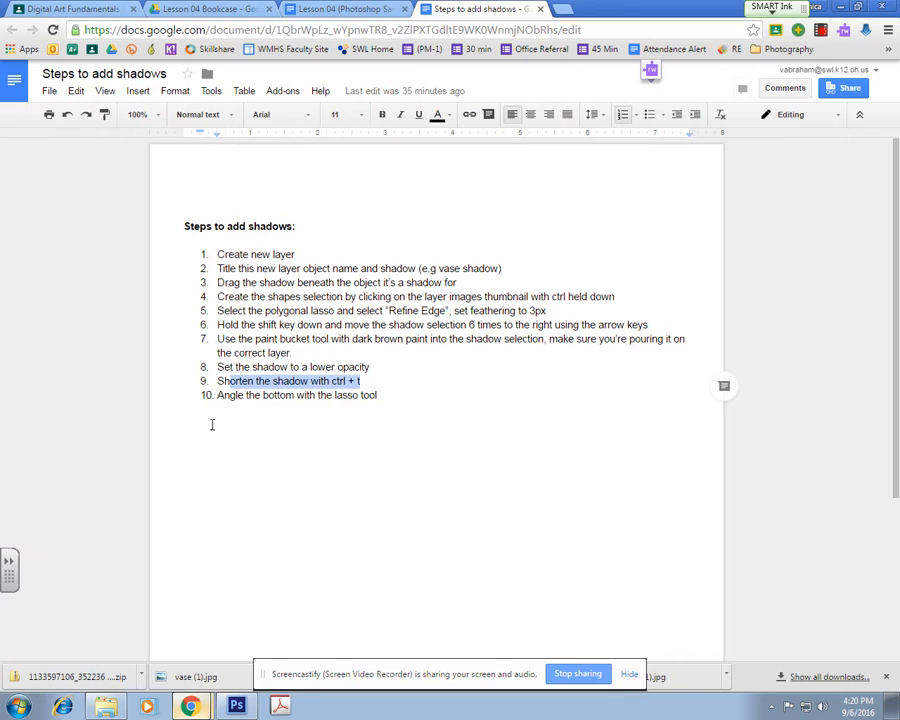
pyautogui.click(236, 395)
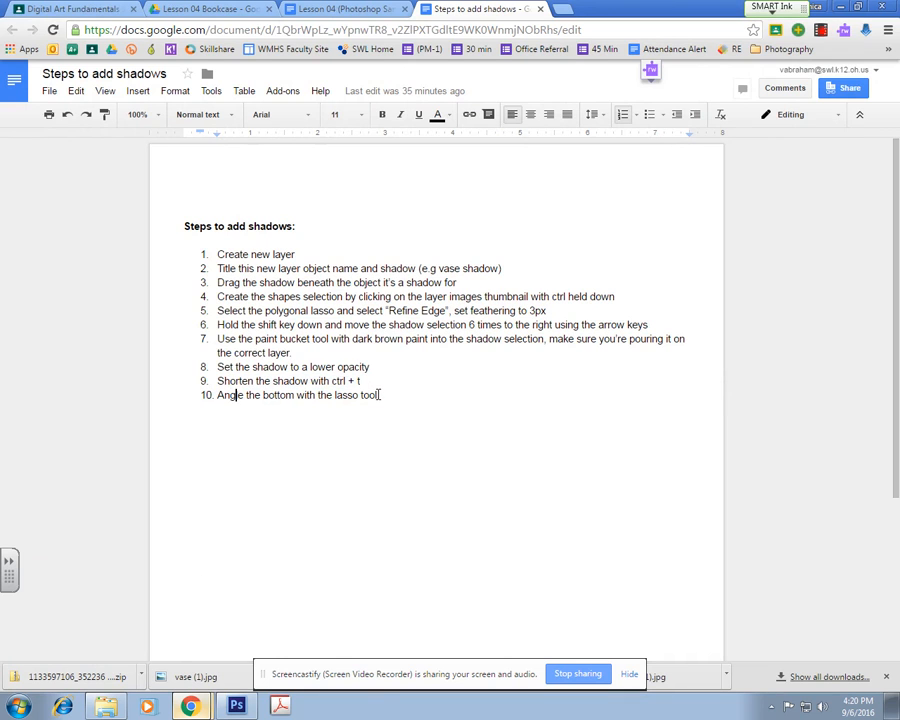
pyautogui.click(236, 706)
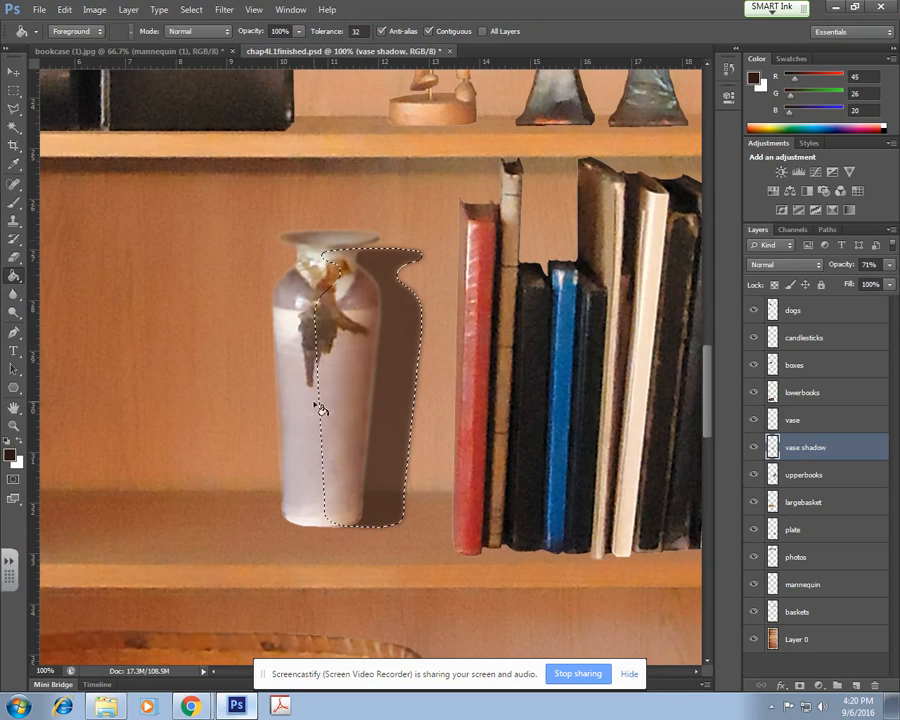
# Step: Outline a triangular area cutting diagonally across the bottom corner of the vase shadow with the Polygonal Lasso tool
pyautogui.click(14, 110)
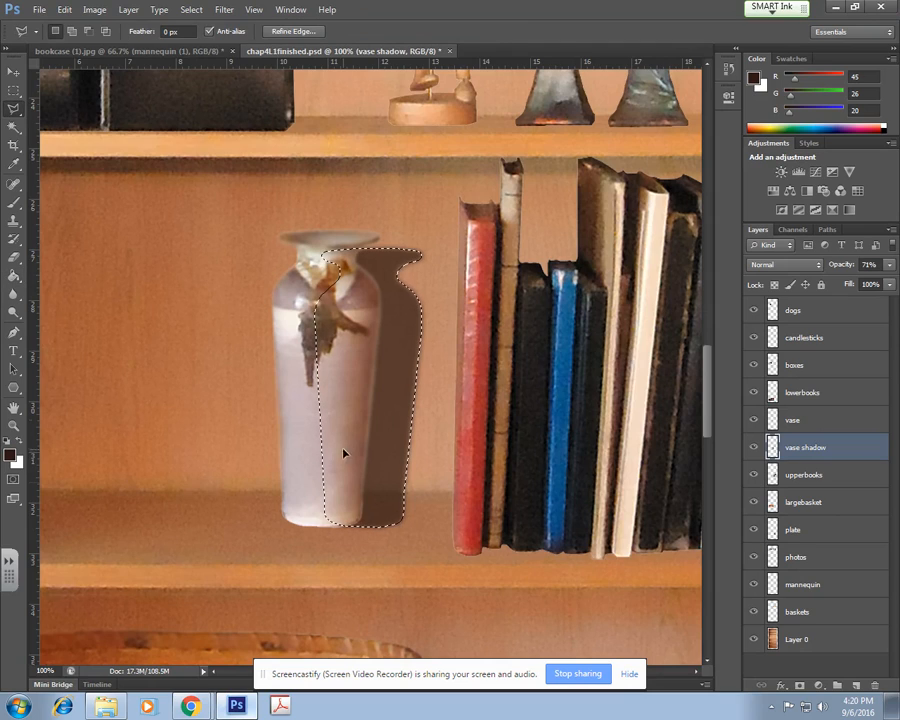
pyautogui.click(341, 530)
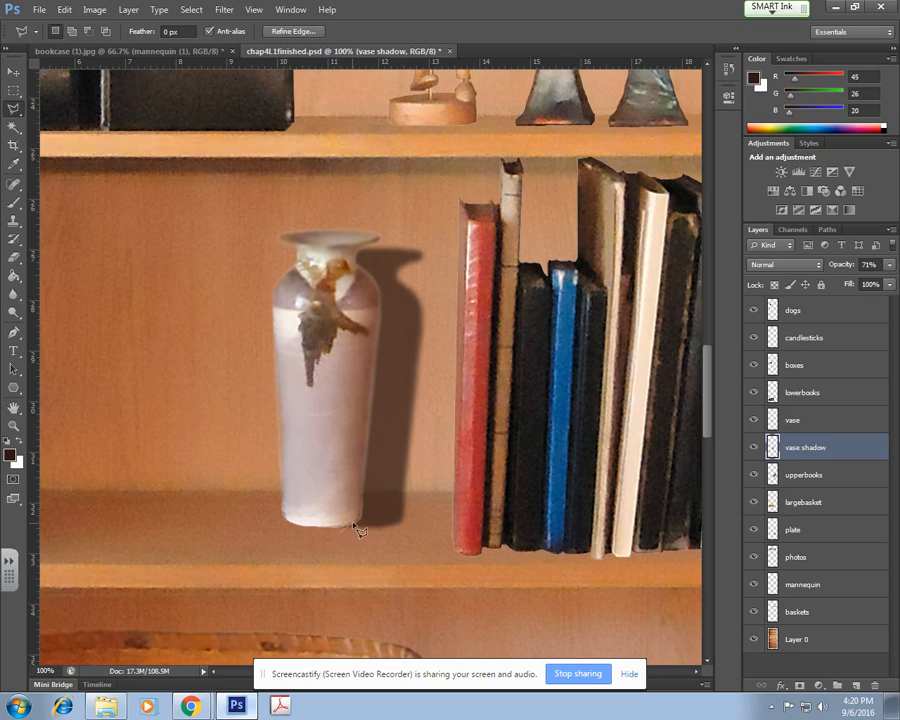
pyautogui.click(422, 484)
pyautogui.click(410, 566)
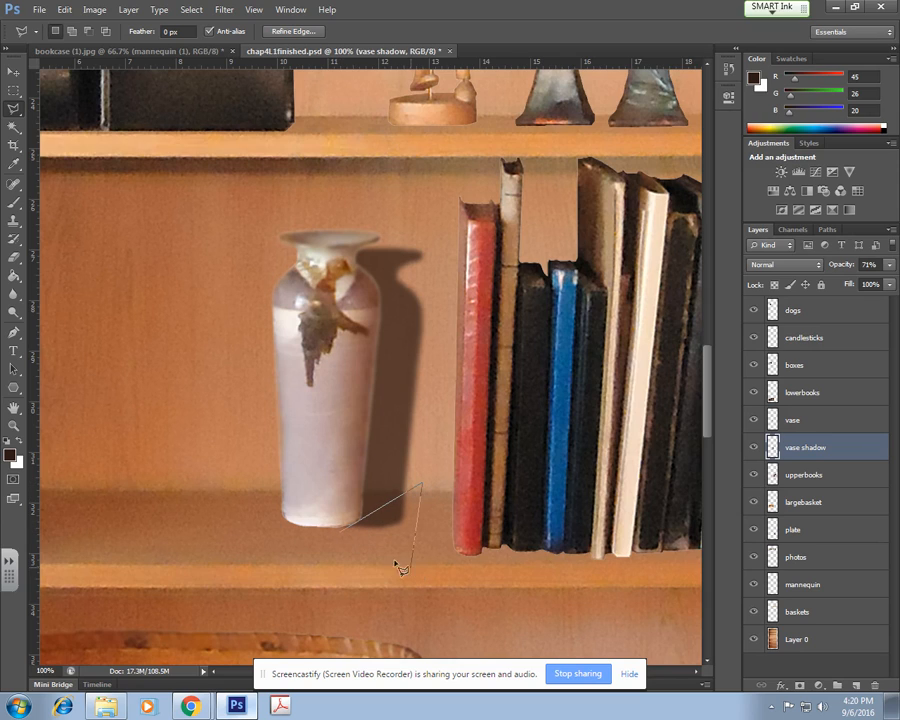
pyautogui.click(341, 537)
pyautogui.press('Delete')
pyautogui.hotkey('ctrl', 'd')
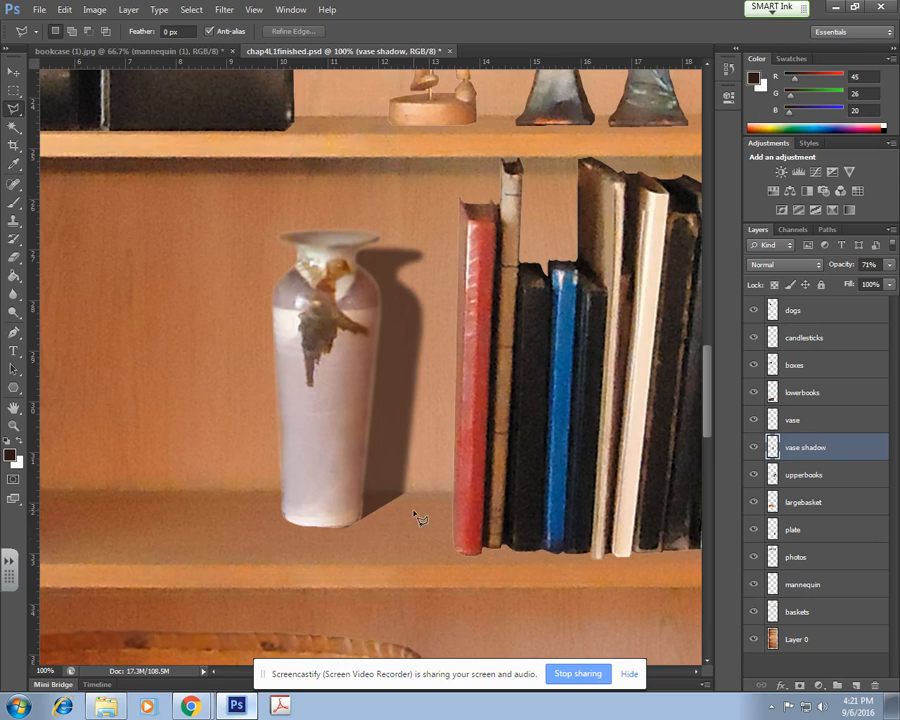
pyautogui.hotkey('ctrl', 'z')
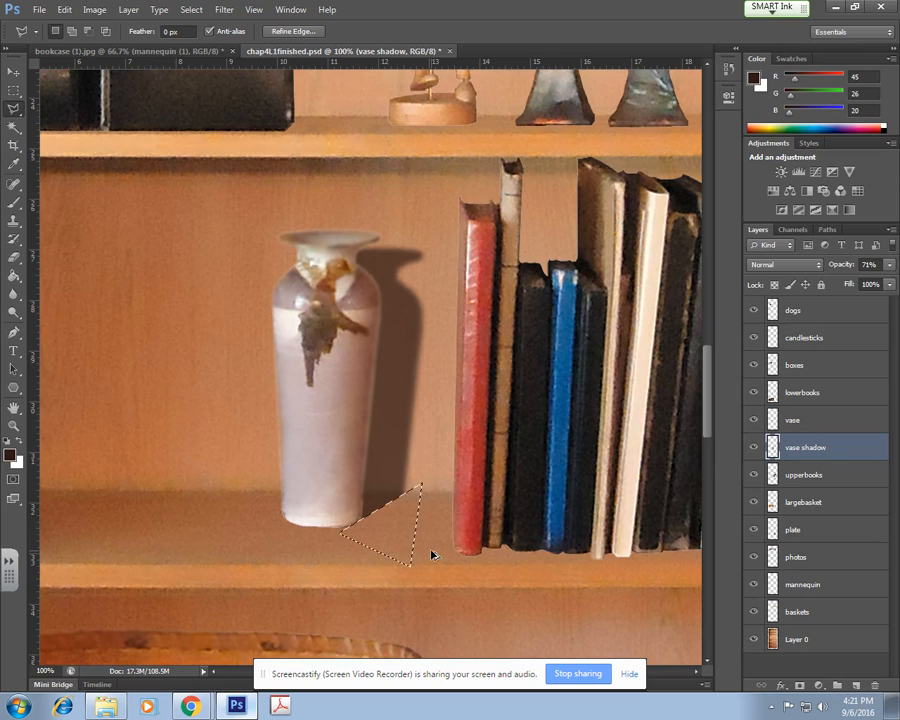
pyautogui.hotkey('ctrl', 'alt', 'z')
# Step: Feather the triangular selection by 3 px with Refine Edge, delete the shadow's bottom corner inside it, and deselect
pyautogui.click(301, 33)
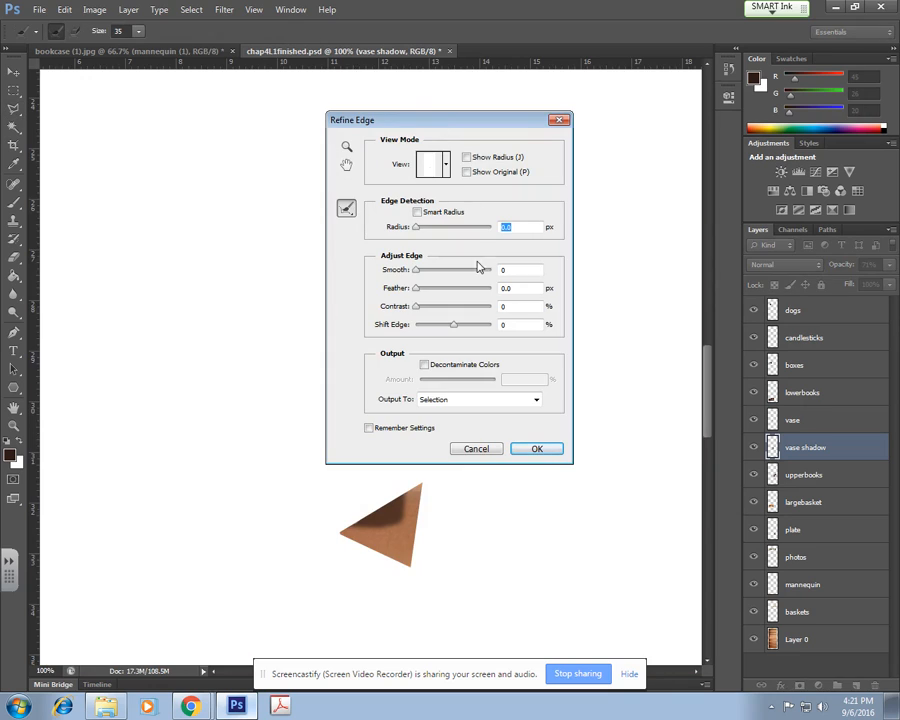
pyautogui.click(520, 287)
pyautogui.write('3')
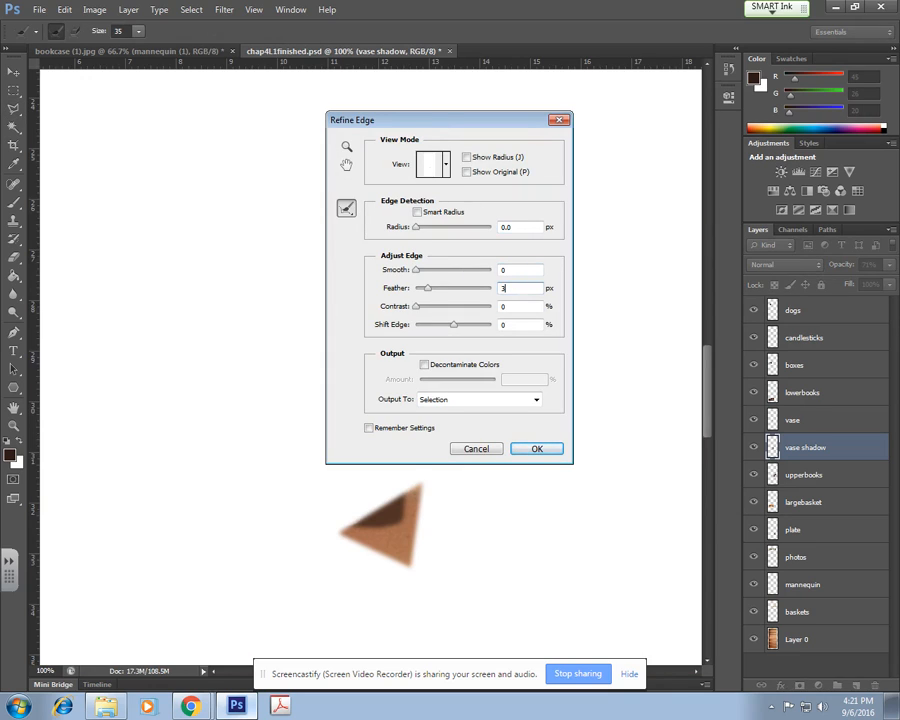
pyautogui.click(537, 448)
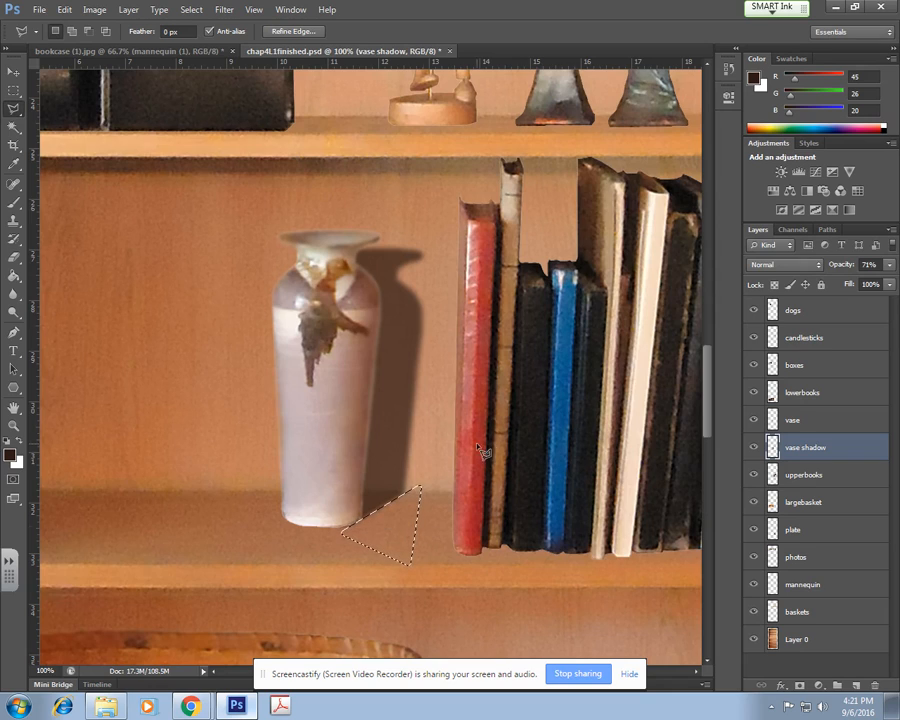
pyautogui.hotkey('ctrl', 'd')
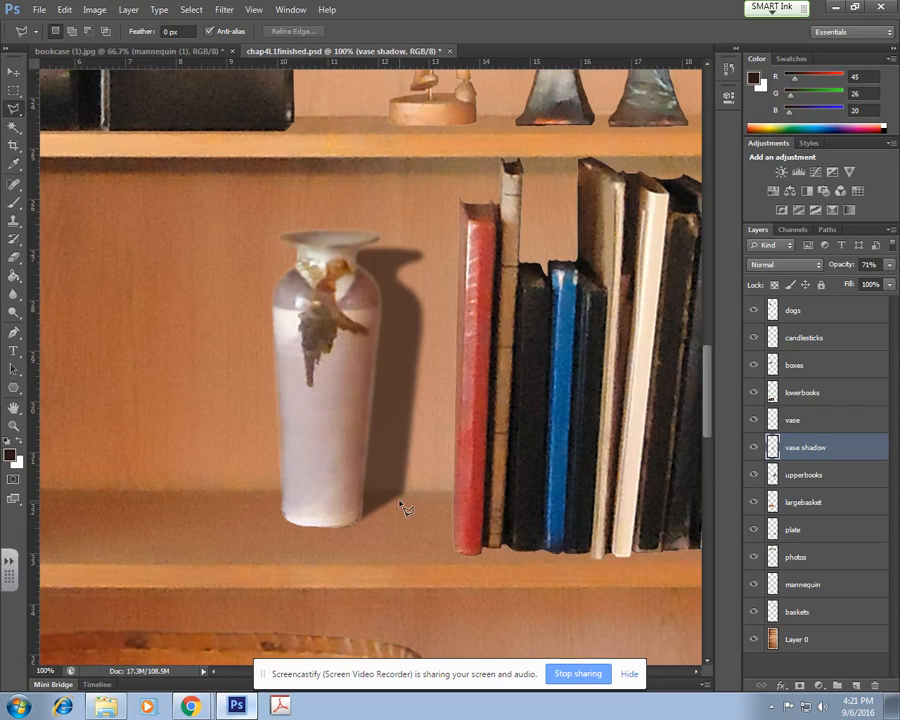
# Step: Switch to Windows Explorer and reopen chap4L1finished from the 04lessons folder, updating the open Photoshop document from its disk copy
pyautogui.hotkey('ctrl', '-')
pyautogui.hotkey('ctrl', '-')
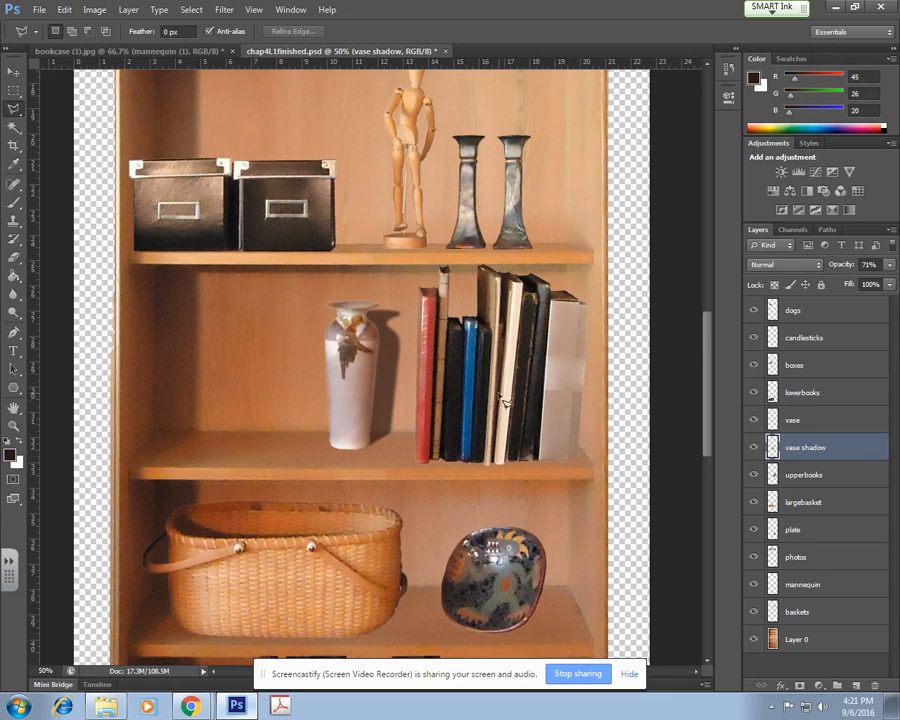
pyautogui.click(110, 707)
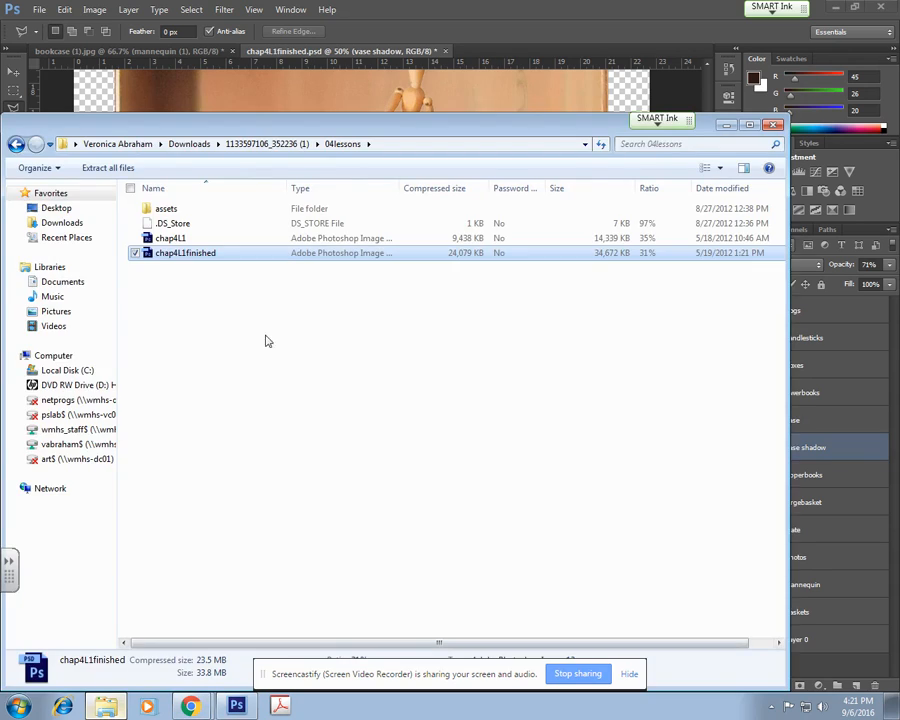
pyautogui.doubleClick(197, 255)
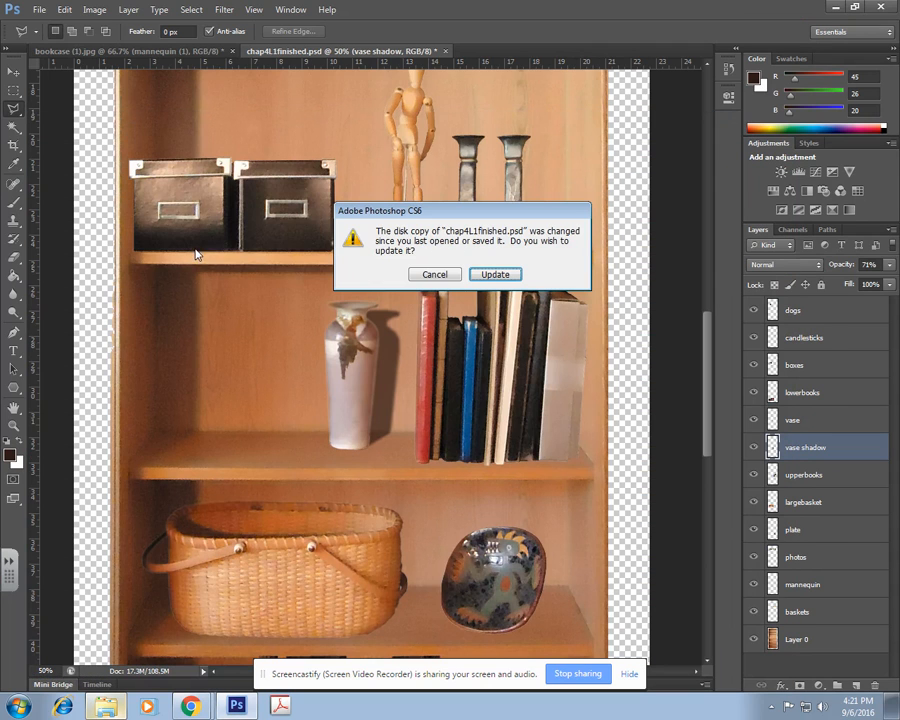
pyautogui.click(486, 277)
# Step: Examine the object shadows on all shelves of the finished bookcase, down to the lower books
pyautogui.scroll(5, 355, 160)
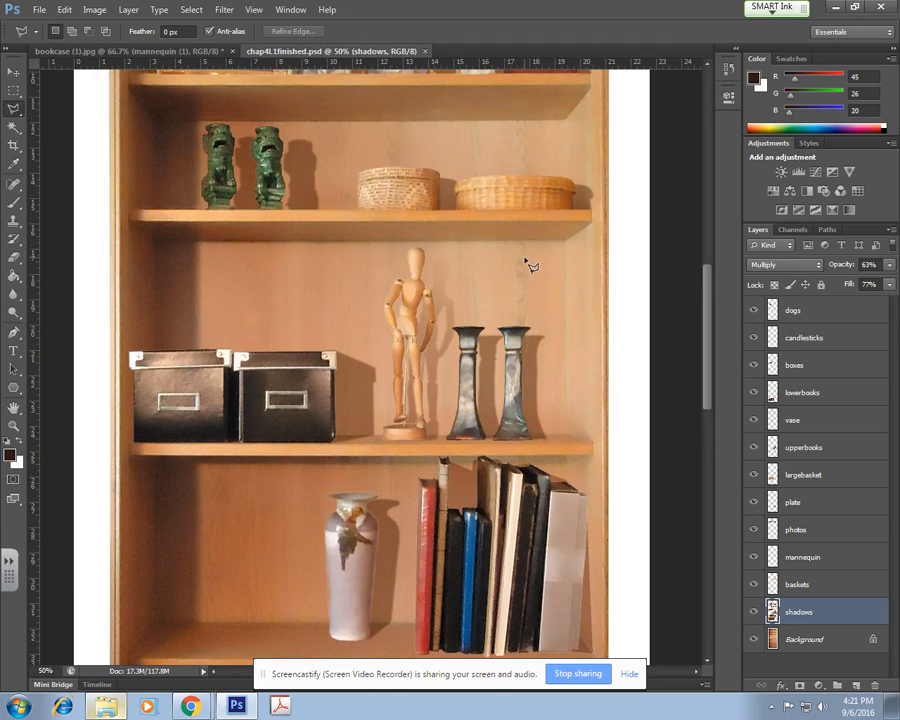
pyautogui.scroll(2, 360, 200)
pyautogui.scroll(2, 316, 222)
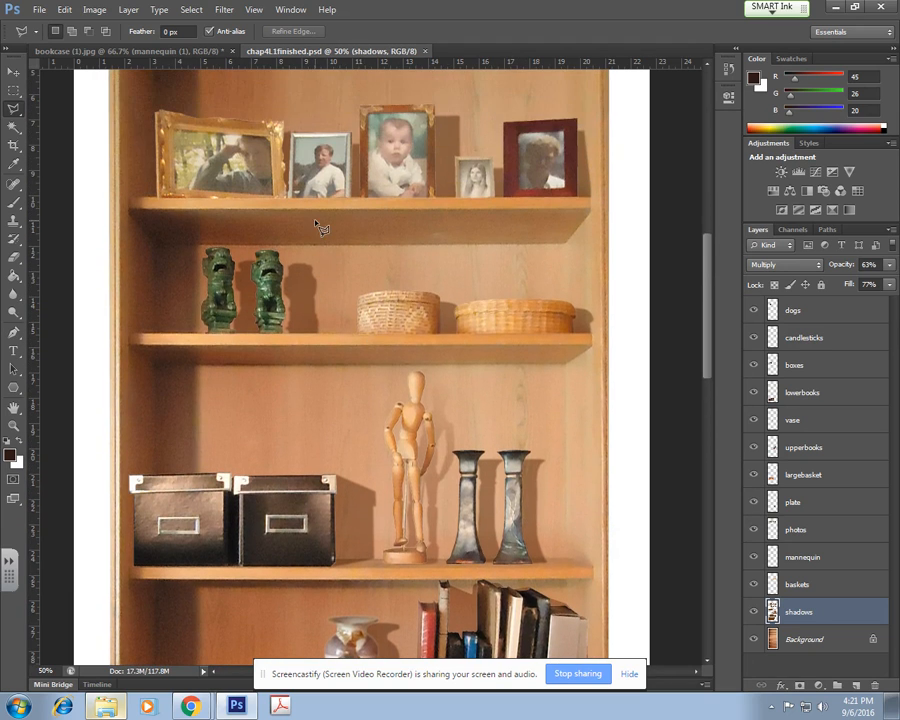
pyautogui.scroll(-6, 452, 188)
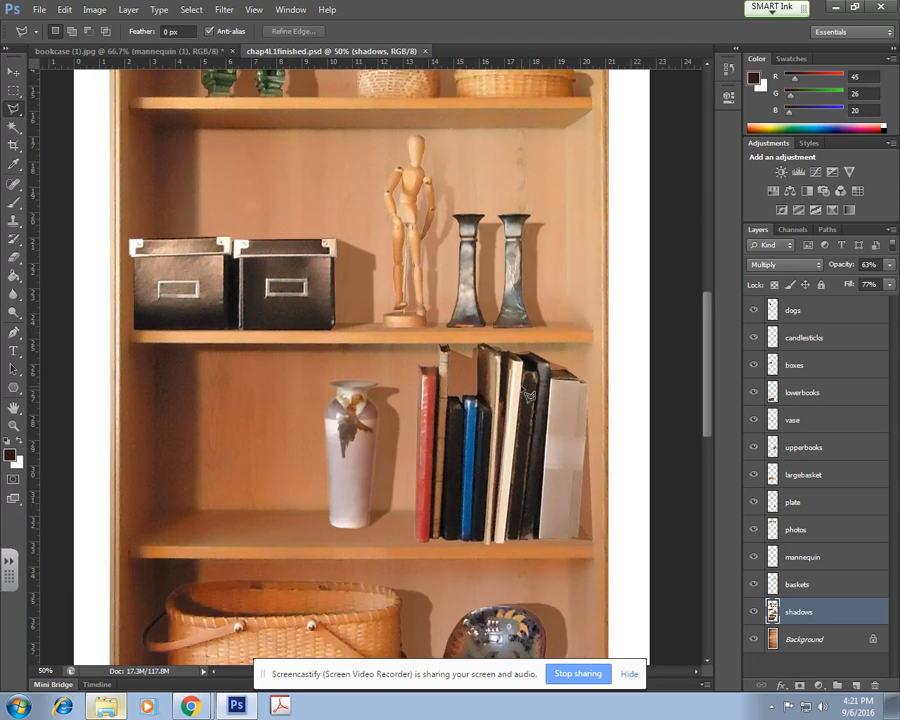
pyautogui.scroll(-5, 528, 390)
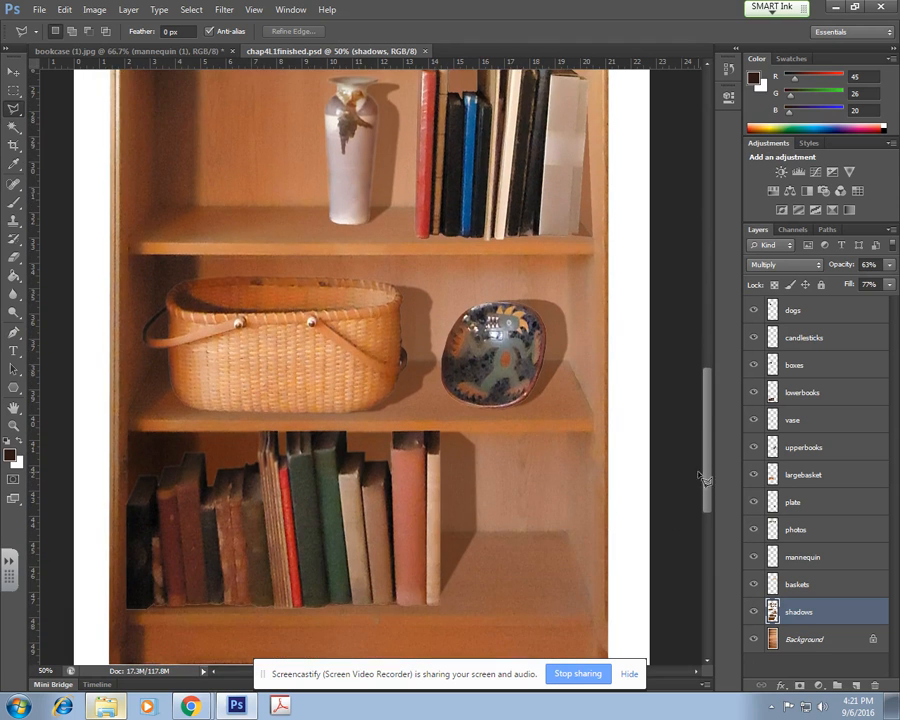
pyautogui.moveTo(700, 474); pyautogui.dragTo(703, 532)
pyautogui.scroll(-1, 703, 532)
# Step: Switch to the "Steps to add shadows" document in Chrome and extend the lasso instruction in step 10 with "and refine th"
pyautogui.moveTo(190, 705)
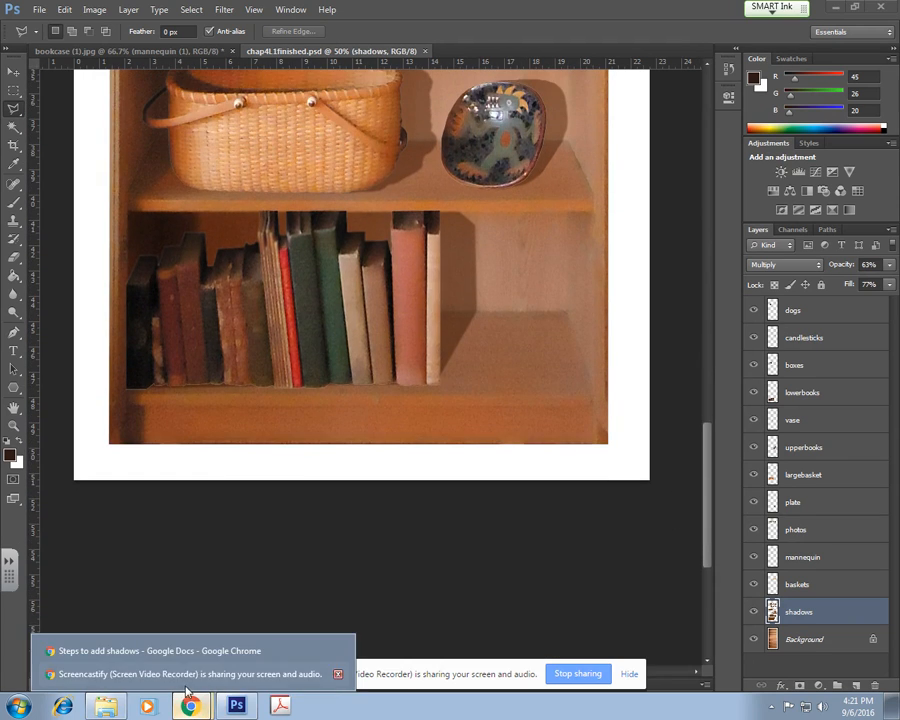
pyautogui.click(181, 651)
pyautogui.click(390, 394)
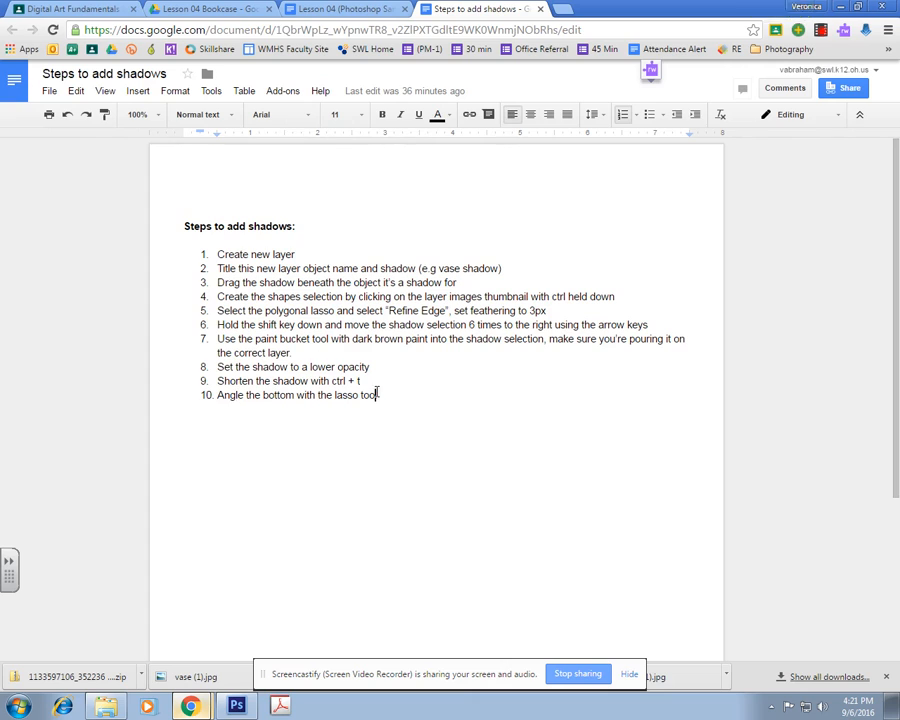
pyautogui.write('l')
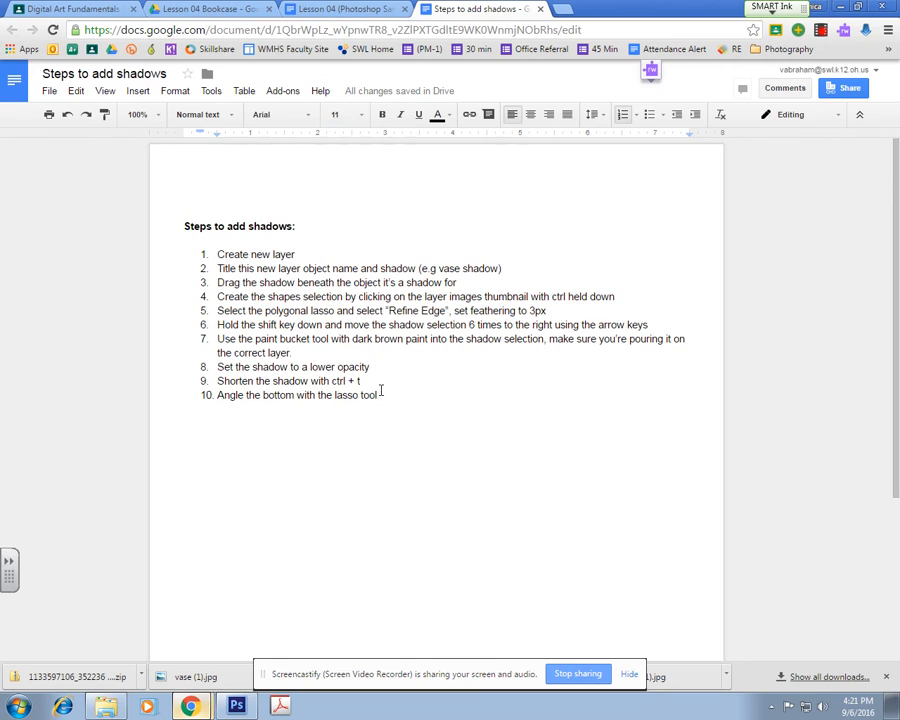
pyautogui.write(' and refine th')
# Step: Return to Photoshop and review the shadows behind the objects on the upper shelves of the finished bookcase
pyautogui.click(230, 706)
pyautogui.scroll(2, 393, 390)
pyautogui.moveTo(708, 436); pyautogui.dragTo(690, 237)
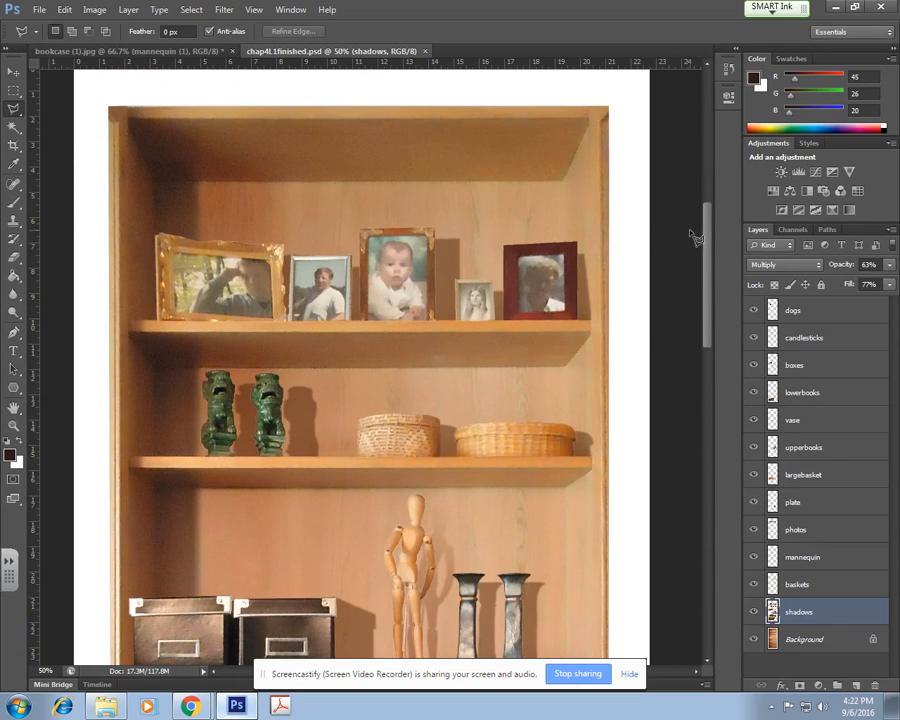